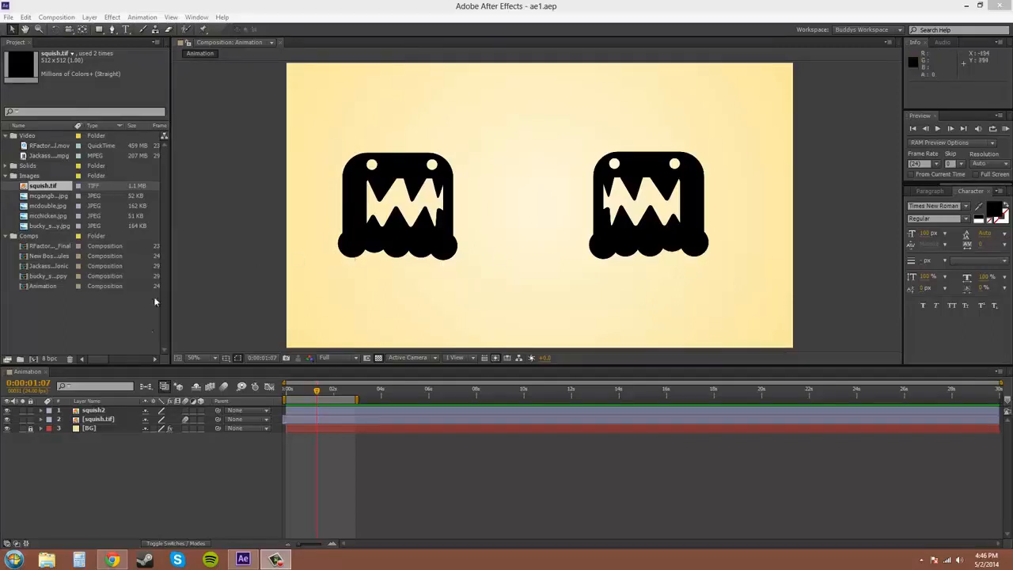
Step: Reveal the Opacity property of the squish.tif and squish2 layers, and hide it again on both
left_click(101, 421)
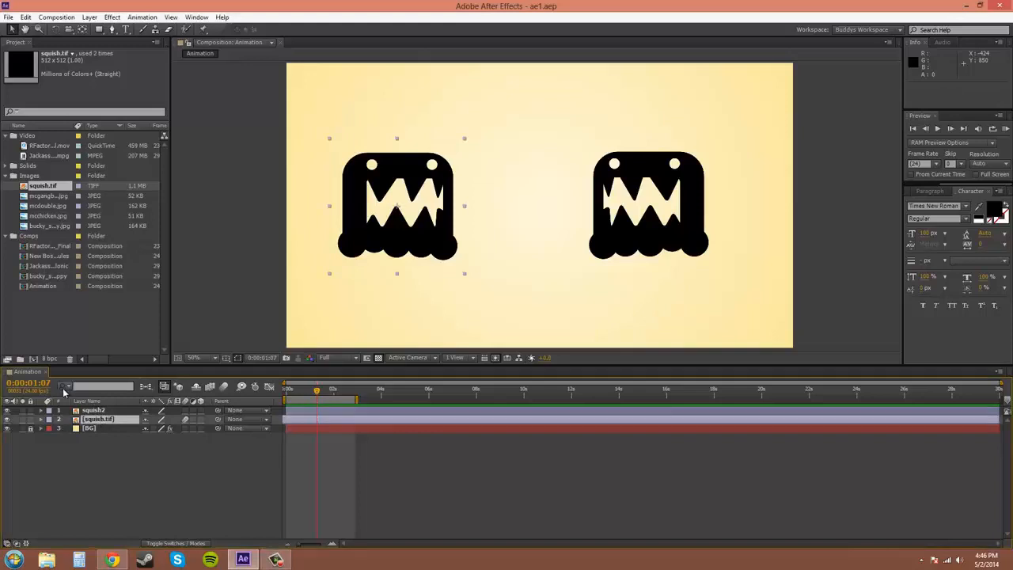
key("t")
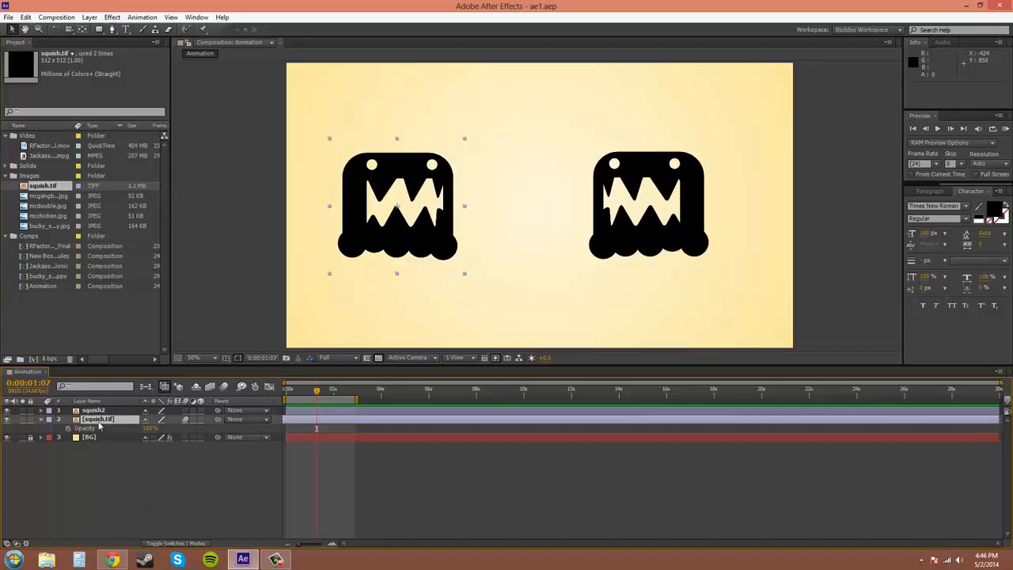
left_click(97, 412)
key("t")
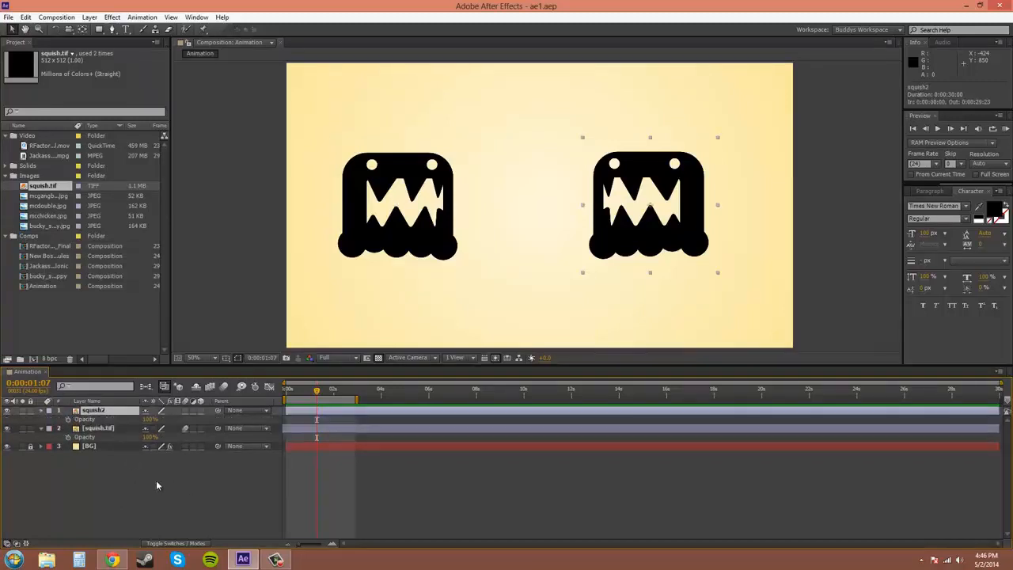
key("t")
left_click(95, 421)
key("t")
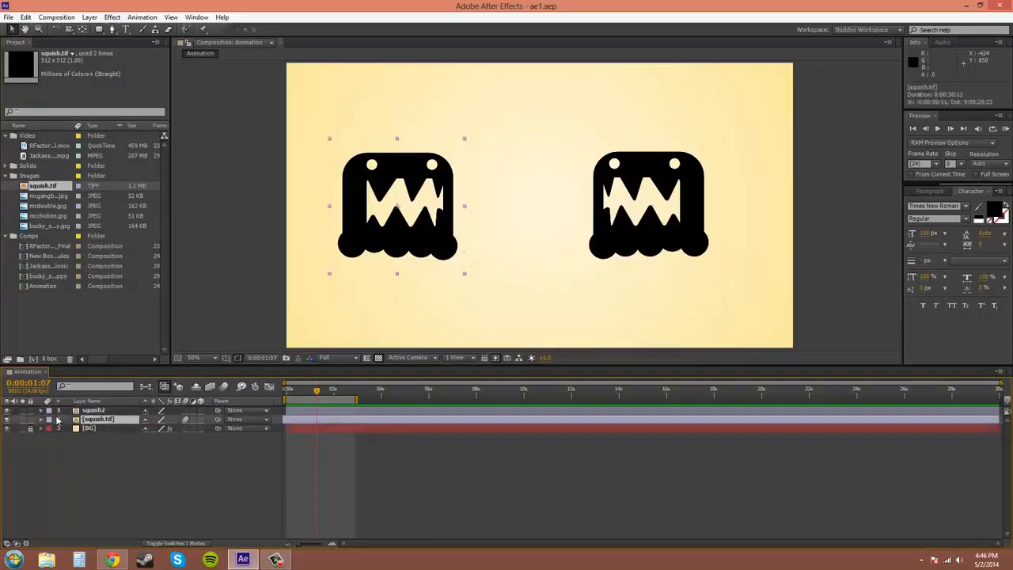
Step: Expand all Transform properties of the squish.tif layer to locate Opacity, and reduce the view to Opacity alone
left_click(42, 420)
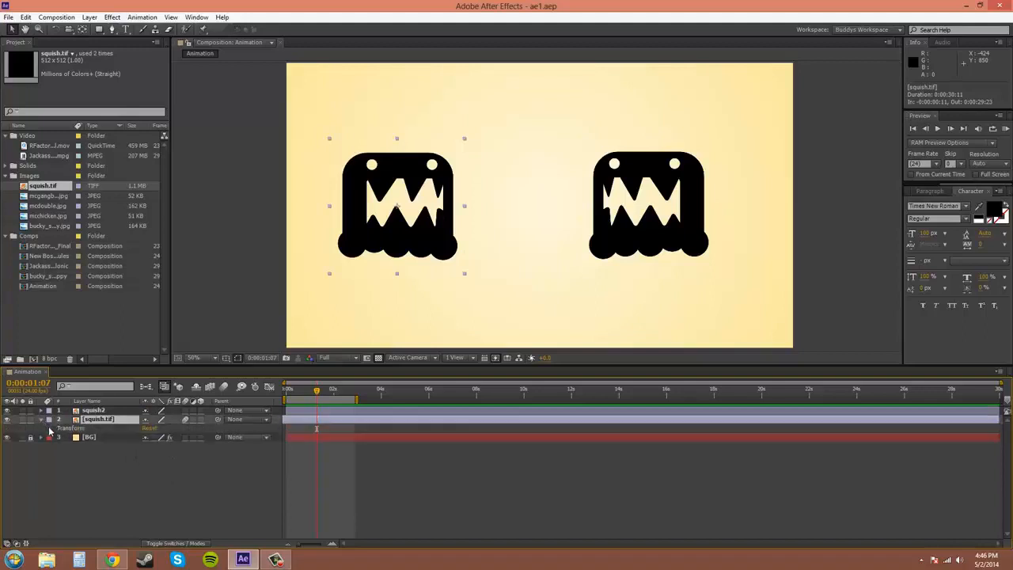
left_click(49, 428)
left_click(84, 472)
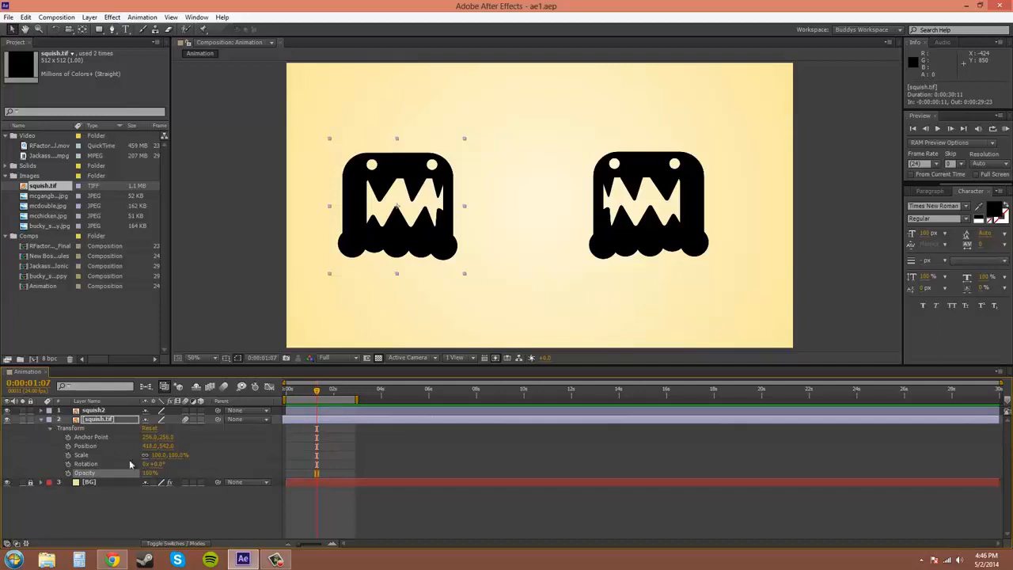
left_click(98, 420)
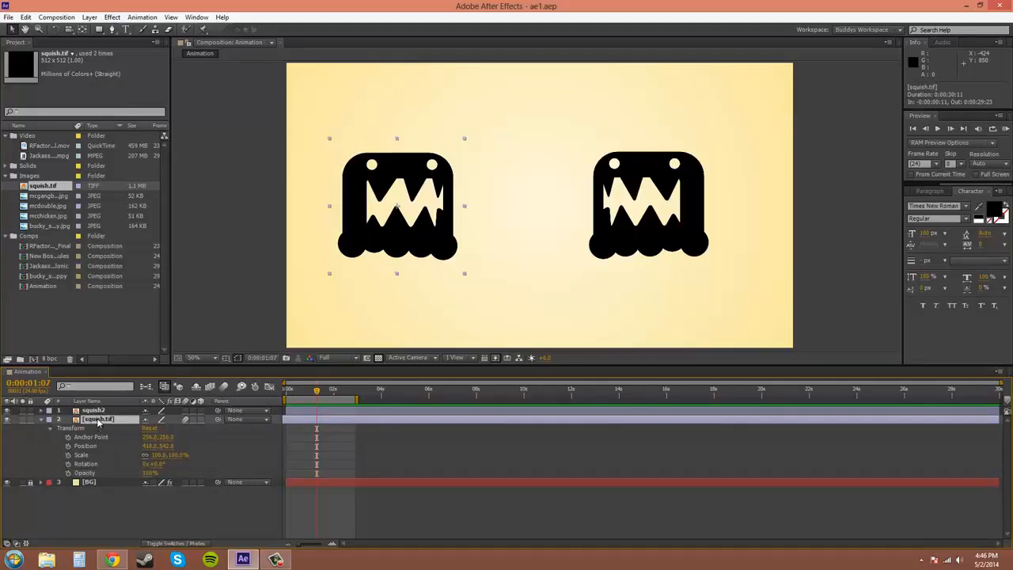
key("t")
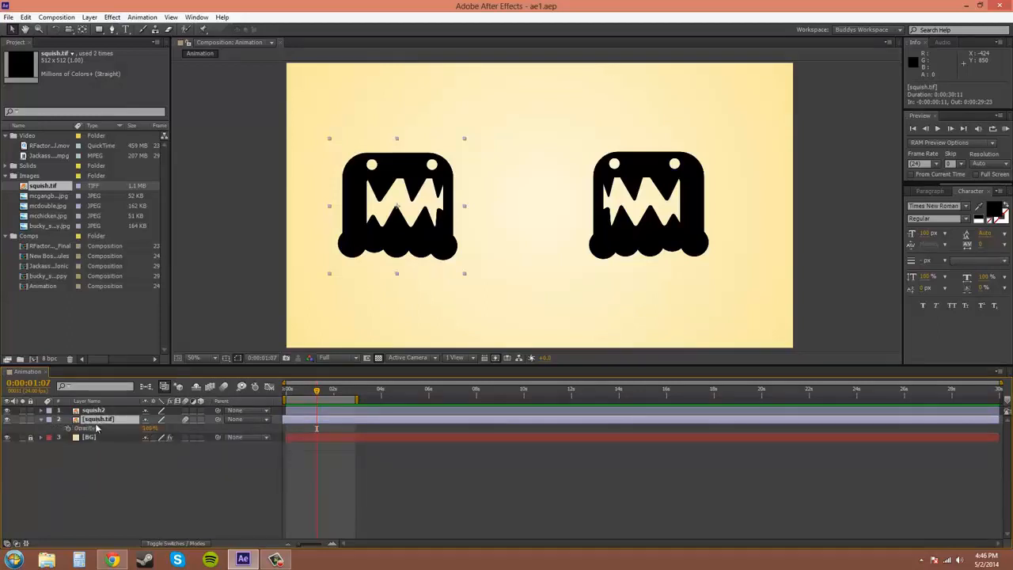
Step: Try the squish.tif layer at 0% opacity, restore it to 100%, and collapse its properties
left_click(151, 428)
type("0")
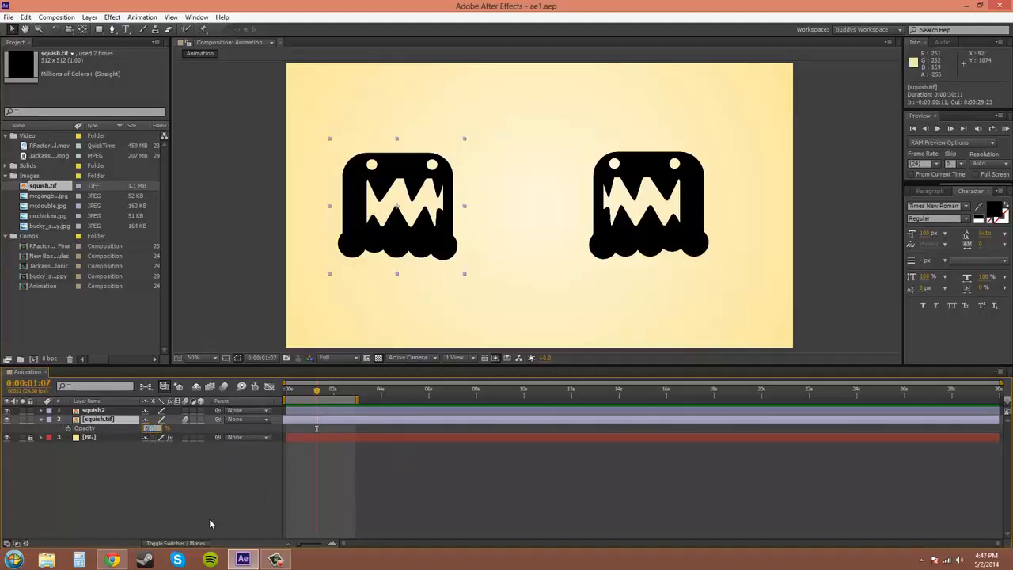
key("Return")
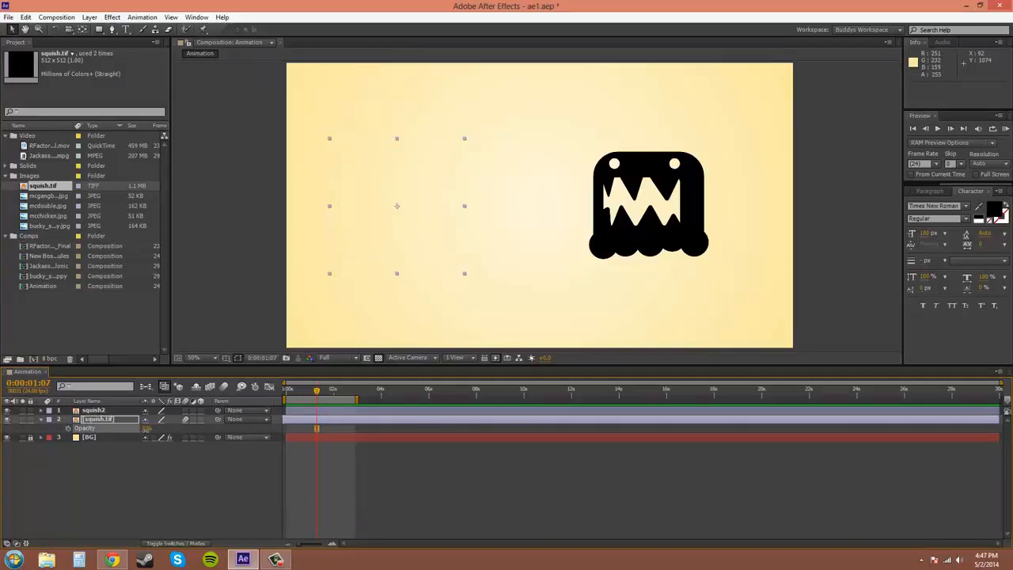
left_click(147, 428)
type("100")
key("Return")
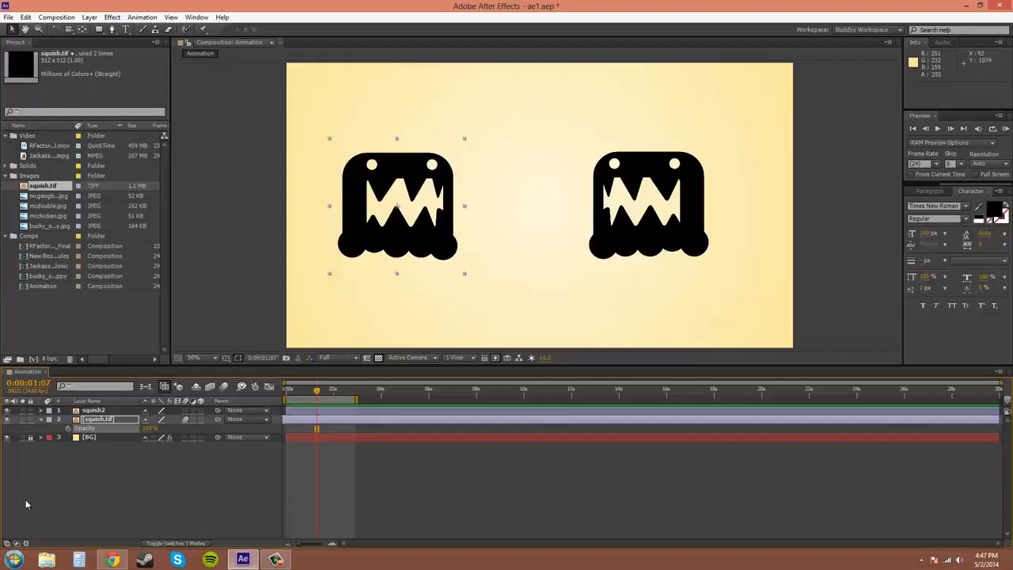
left_click(41, 418)
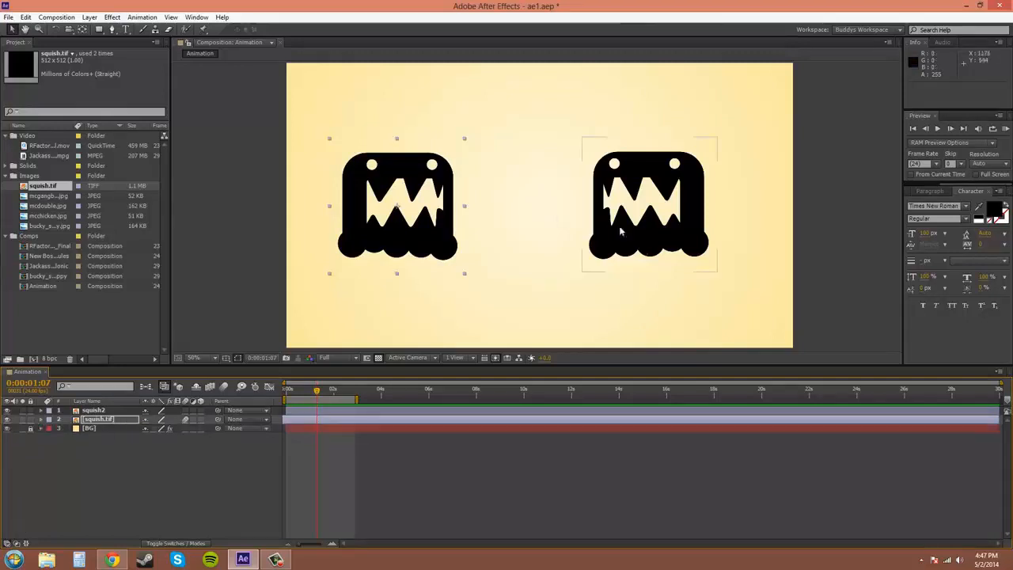
Step: Add a 100% Opacity keyframe to the squish.tif layer at 0:00:00:00
left_click(589, 255)
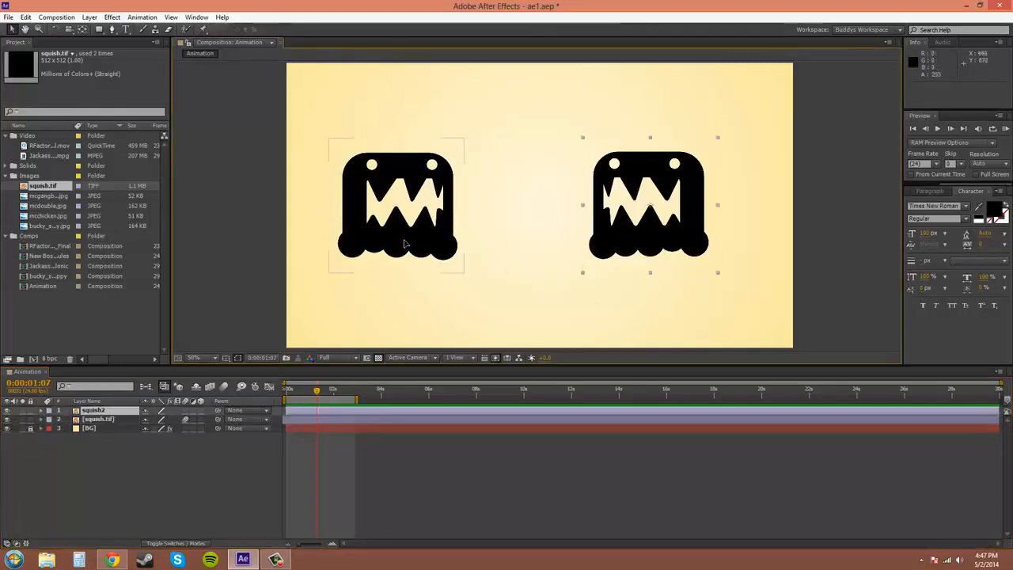
left_click(403, 244)
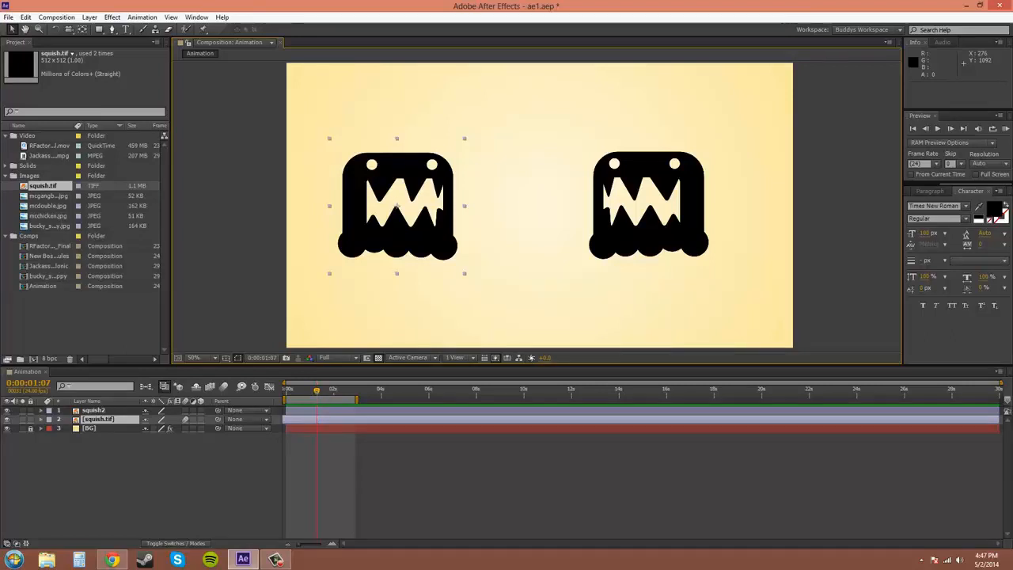
left_click(108, 420)
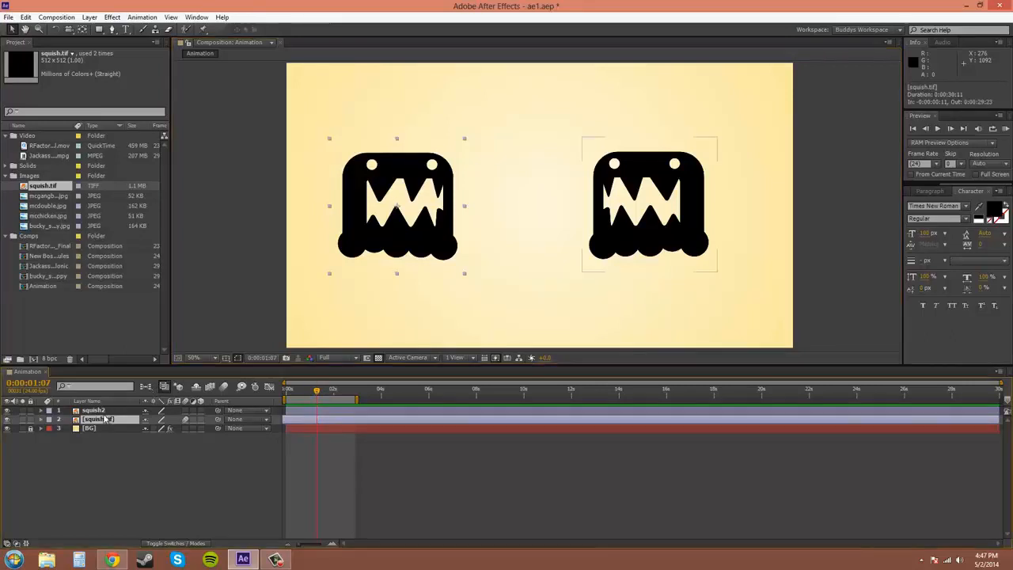
key("t")
left_click_drag(319, 393, 270, 396)
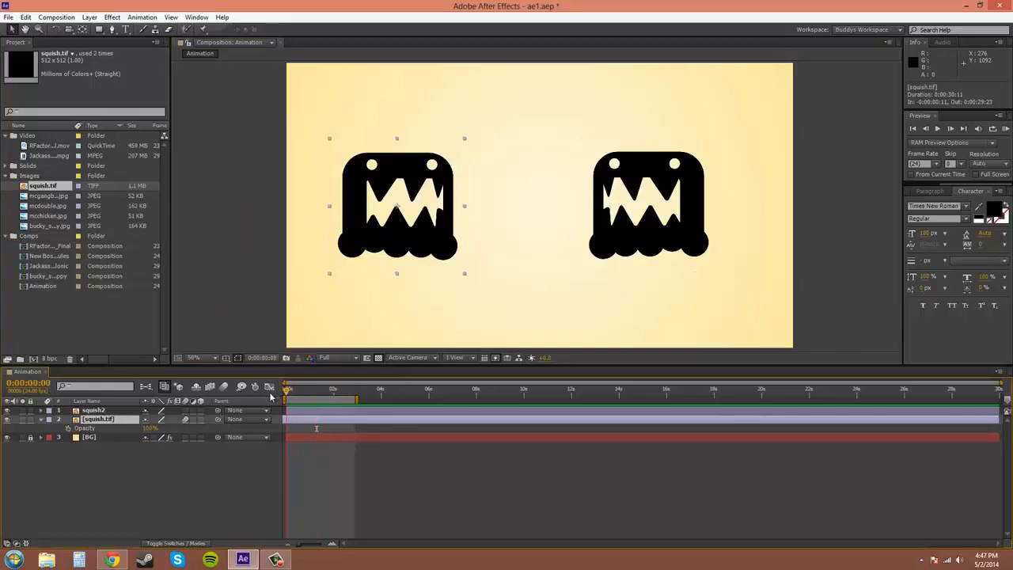
left_click(68, 428)
left_click(68, 428)
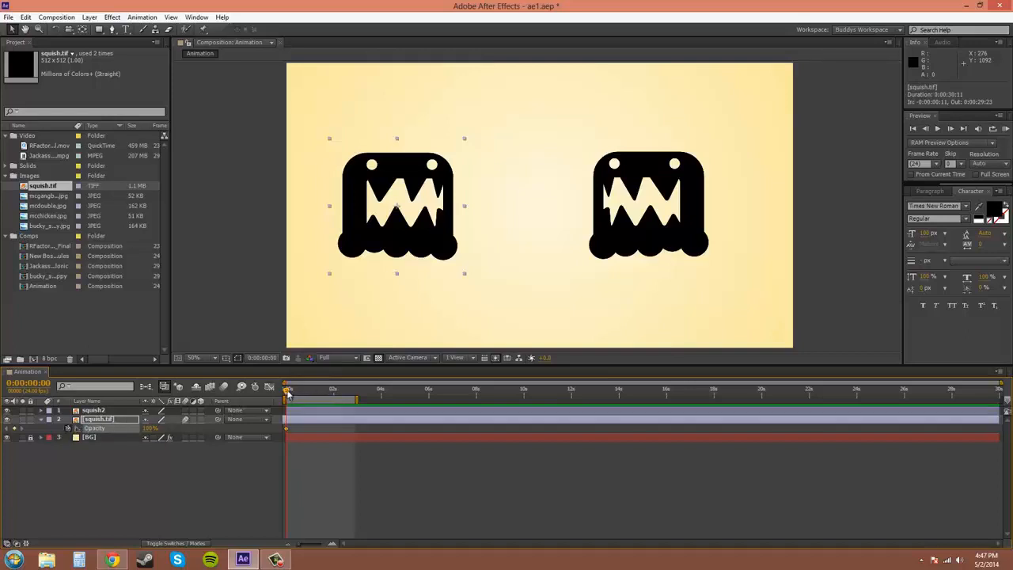
Step: Keyframe the squish.tif layer's opacity to 0% at 0:00:00:22 and run a RAM preview of the fade-out
left_click_drag(287, 393, 314, 396)
left_click(151, 428)
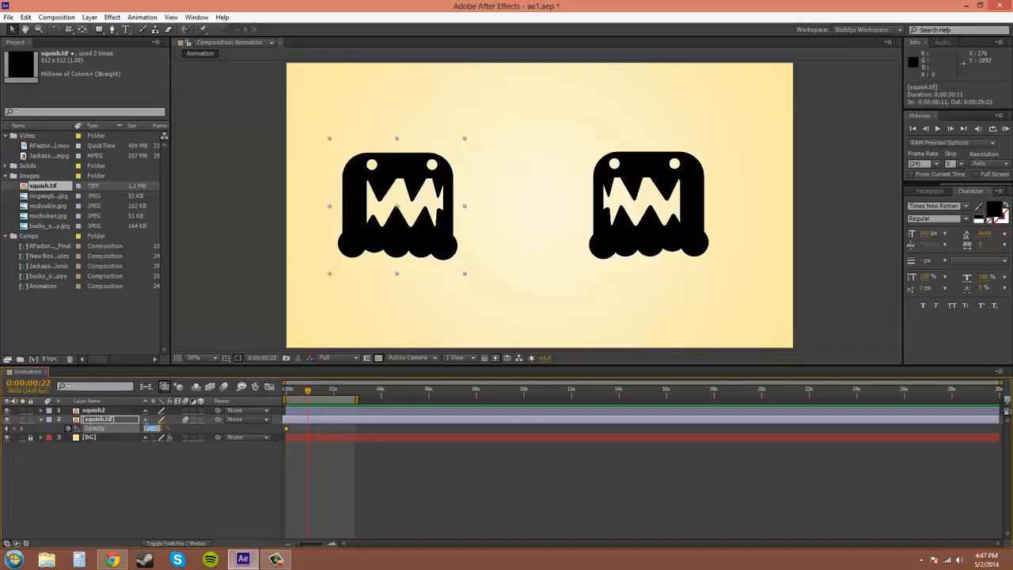
type("0")
key("Return")
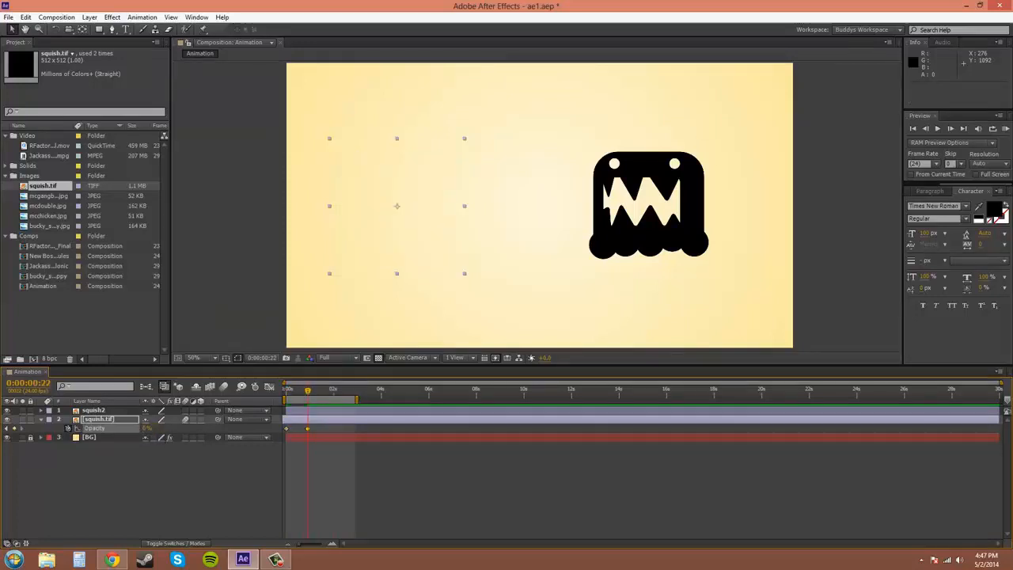
left_click(1003, 126)
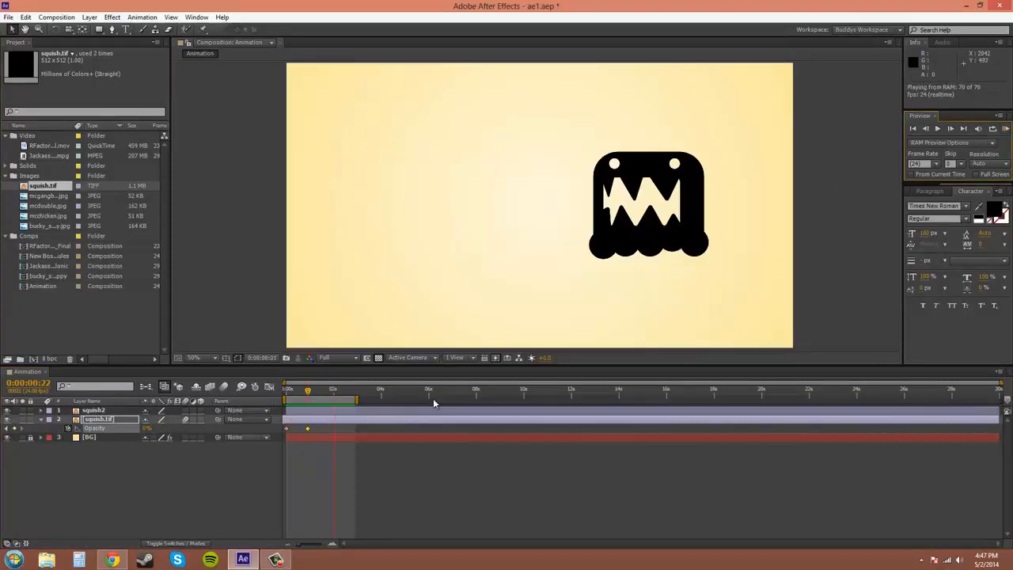
left_click(1003, 127)
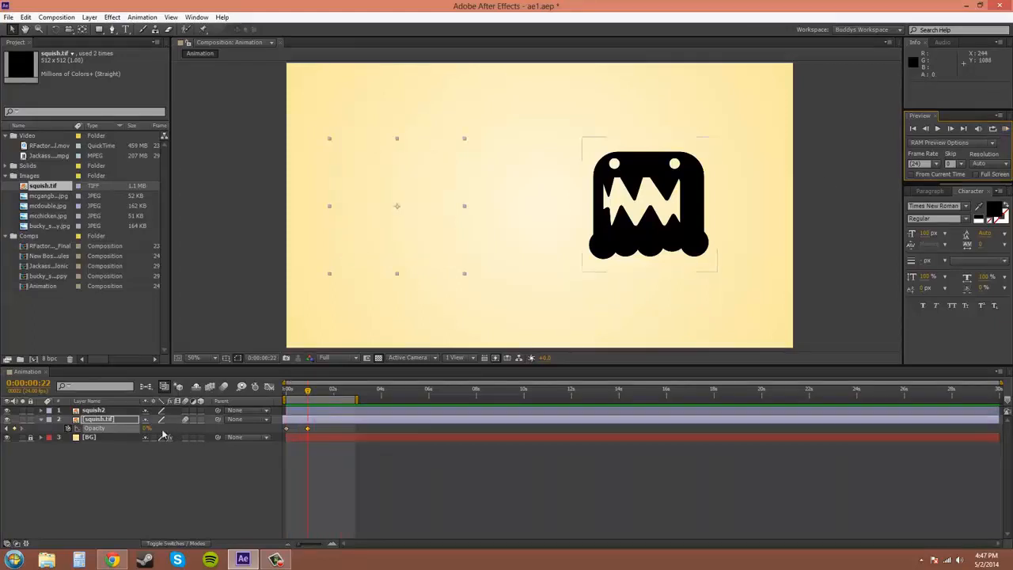
Step: Reveal the squish2 layer's opacity and add a 100% keyframe at 0:00:00:22
left_click(94, 411)
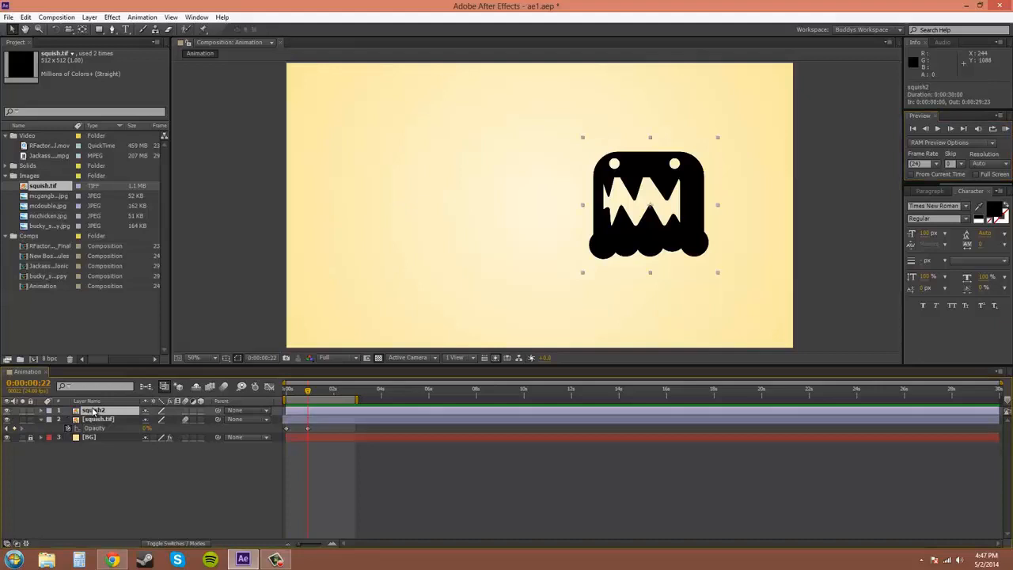
key("t")
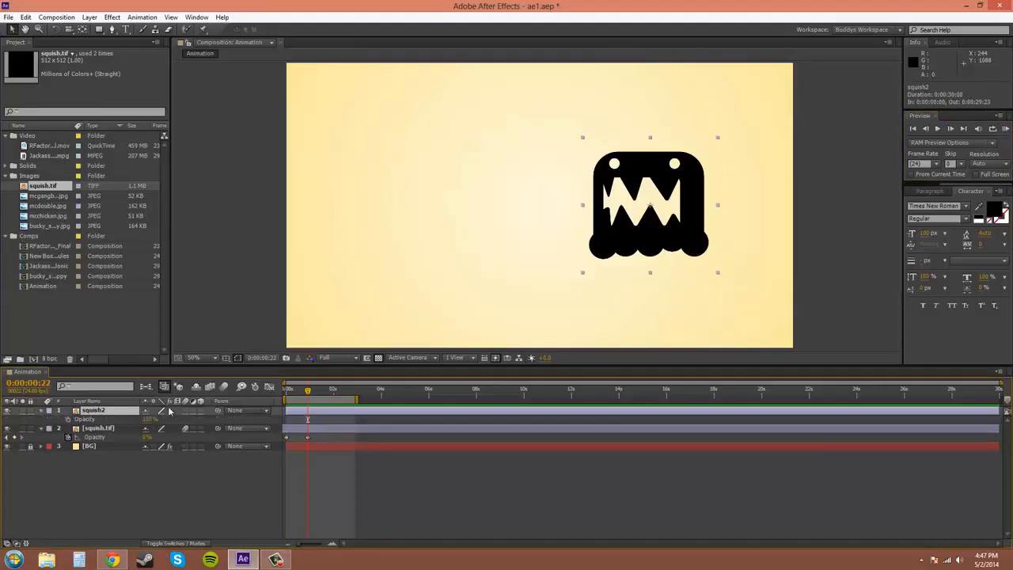
left_click(69, 420)
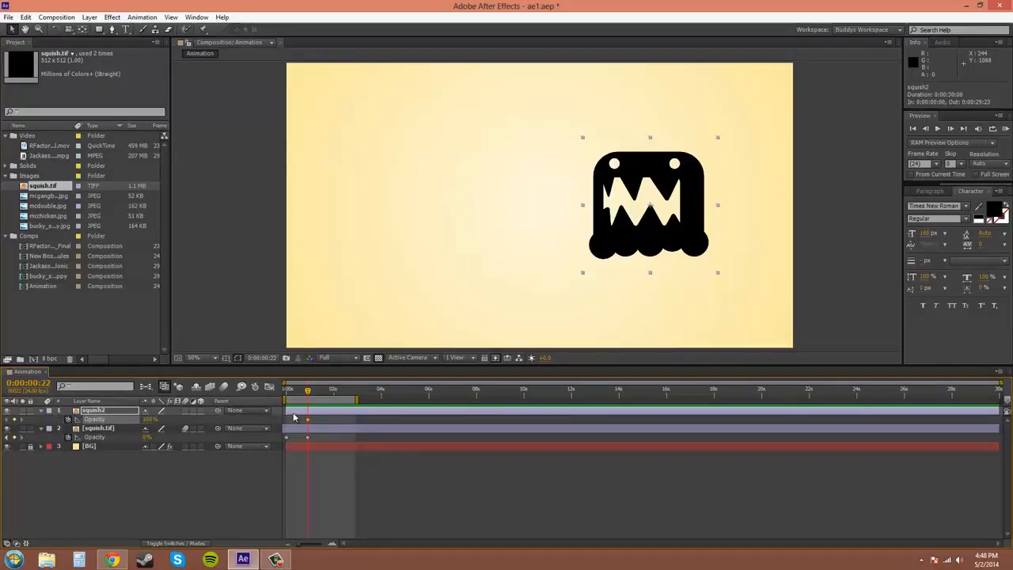
Step: Keyframe the squish2 layer's opacity to 0% one frame on, at 0:00:00:23, and run a RAM preview
key("Page_Down")
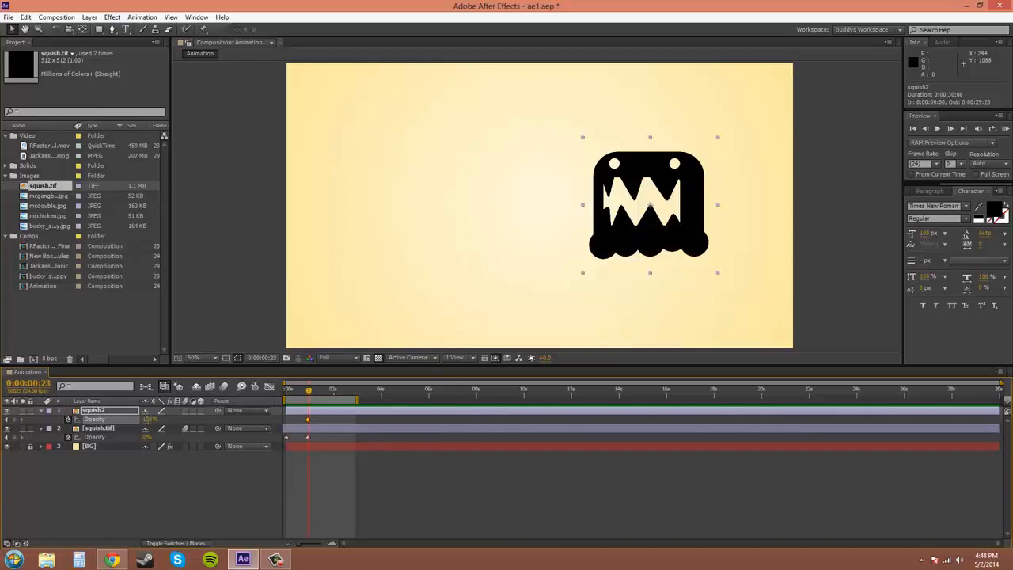
left_click(150, 420)
type("0")
key("Return")
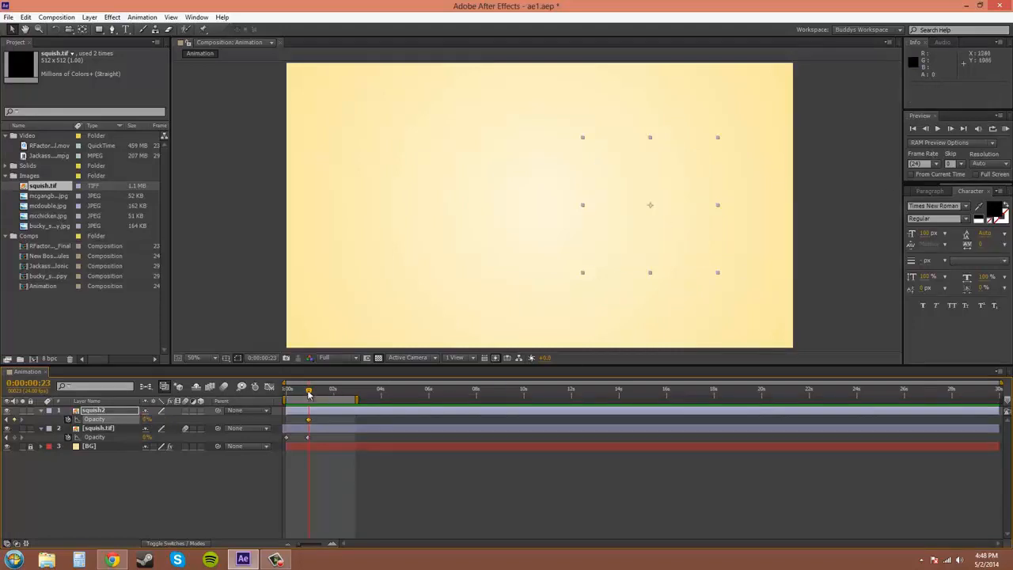
left_click(1003, 129)
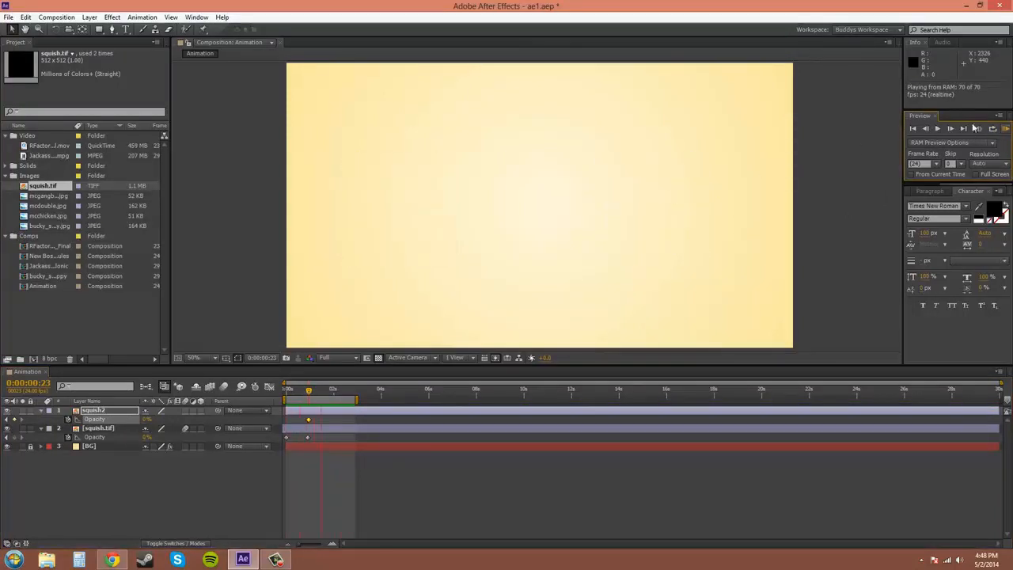
left_click(1002, 130)
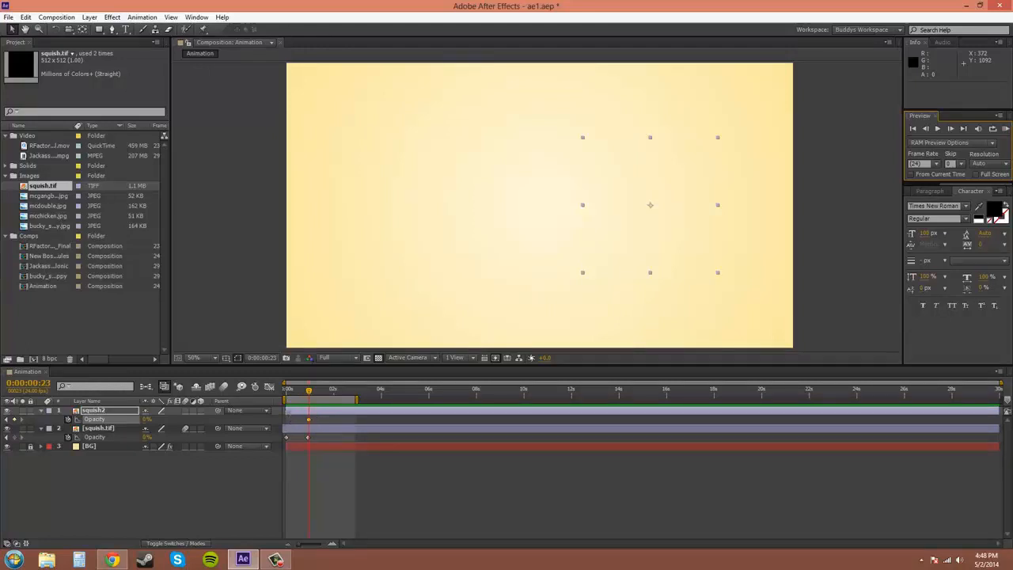
Step: Trim squish2's start to 0:00:00:17 and squish.tif's end to just past one second, and preview the animation
left_click_drag(286, 410, 299, 410)
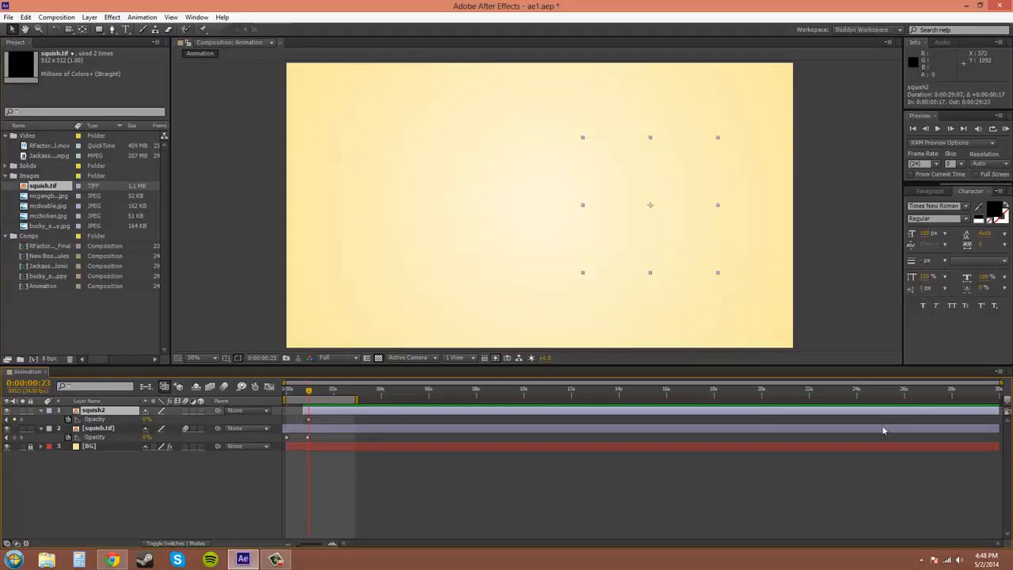
left_click_drag(997, 428, 328, 428)
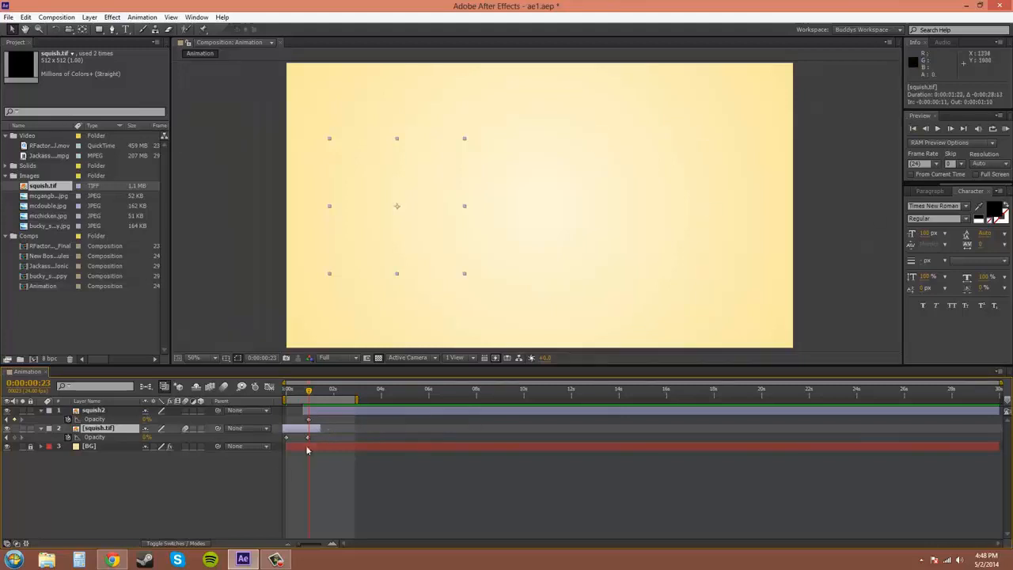
left_click(1005, 129)
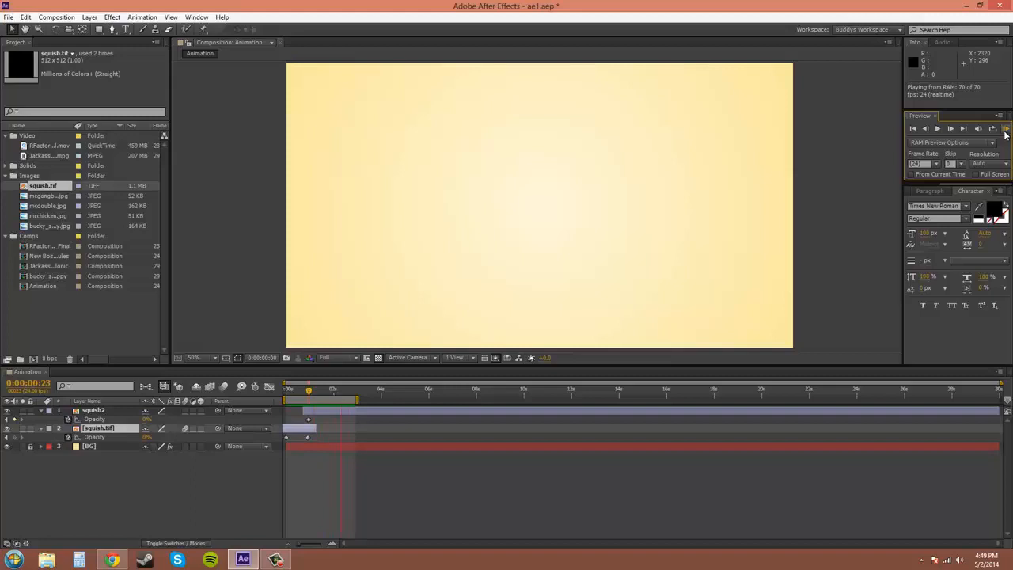
left_click(1004, 132)
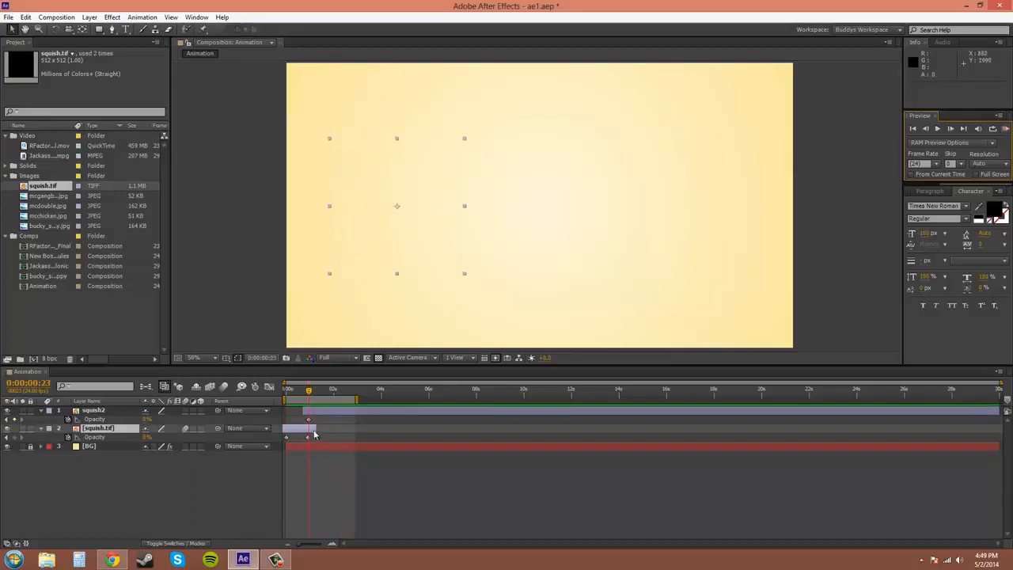
Step: Extend squish.tif's end to 0:00:03:02 and pull squish2's in point back to before the composition start
left_click_drag(314, 433, 357, 428)
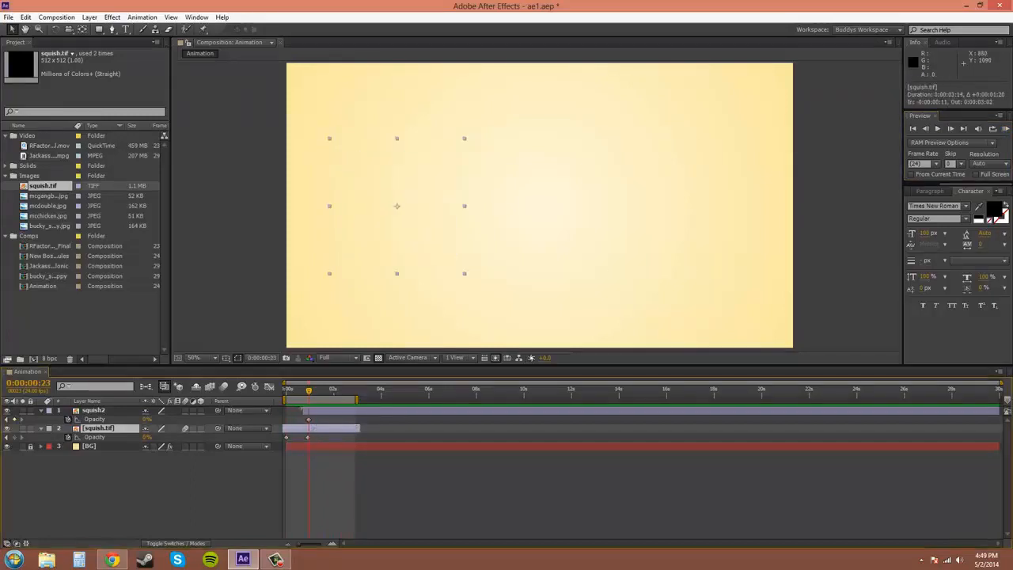
left_click(300, 411)
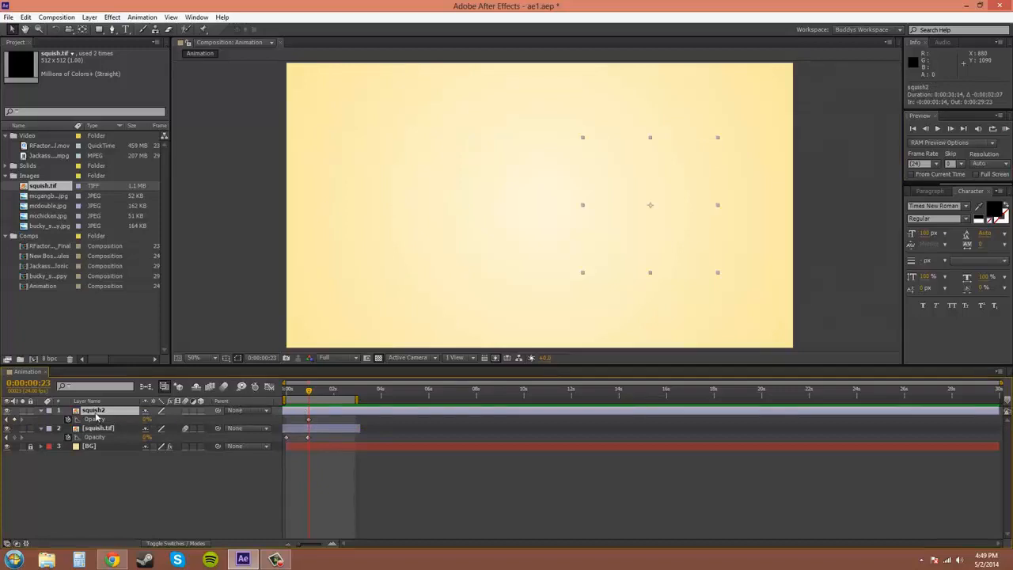
Step: Delete all opacity keyframes from squish2 and squish.tif, and hide the opacity property of both layers
left_click_drag(321, 418, 297, 426)
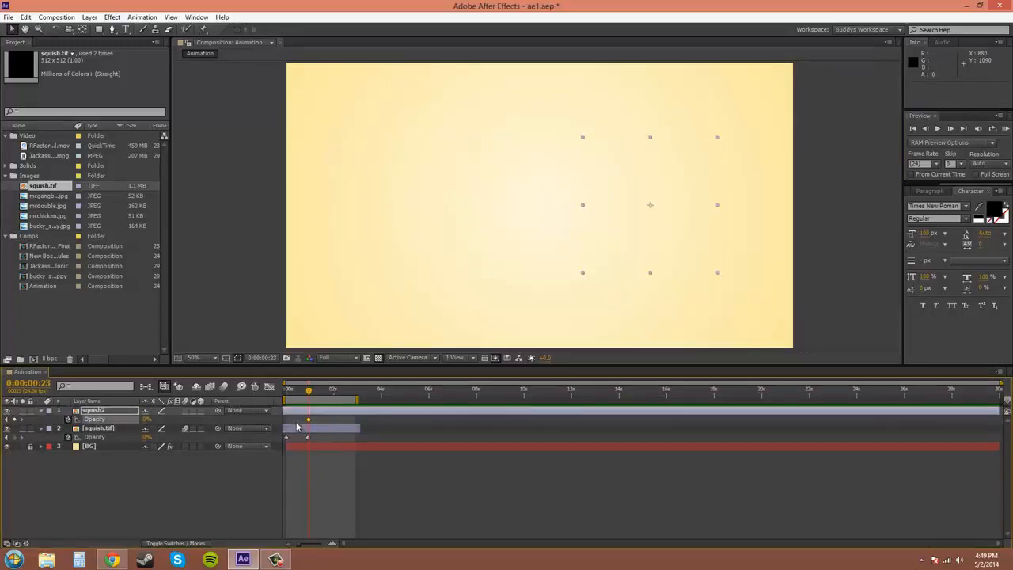
left_click(308, 437)
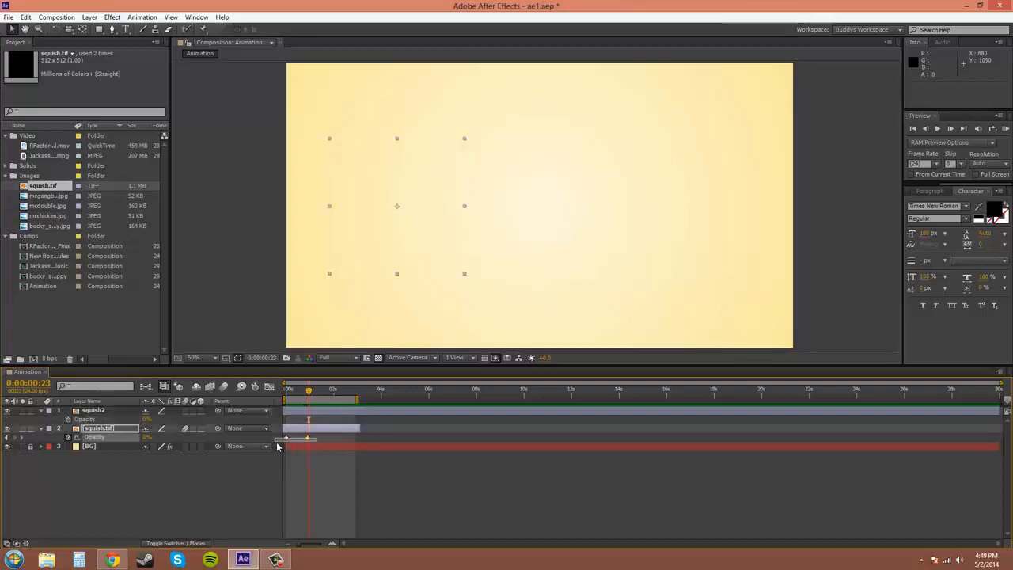
left_click(91, 411)
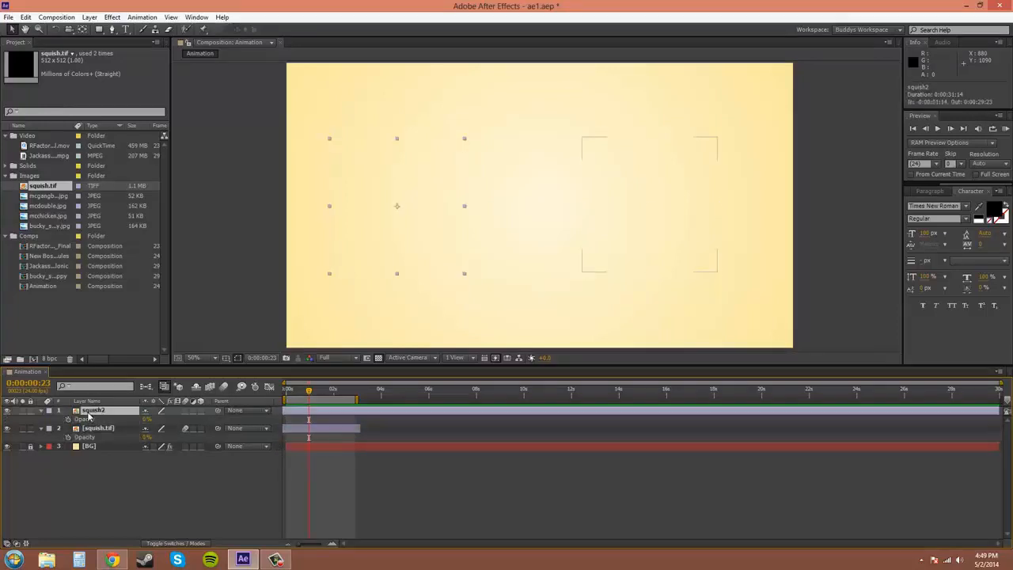
left_click(90, 428)
key("t")
left_click(101, 411)
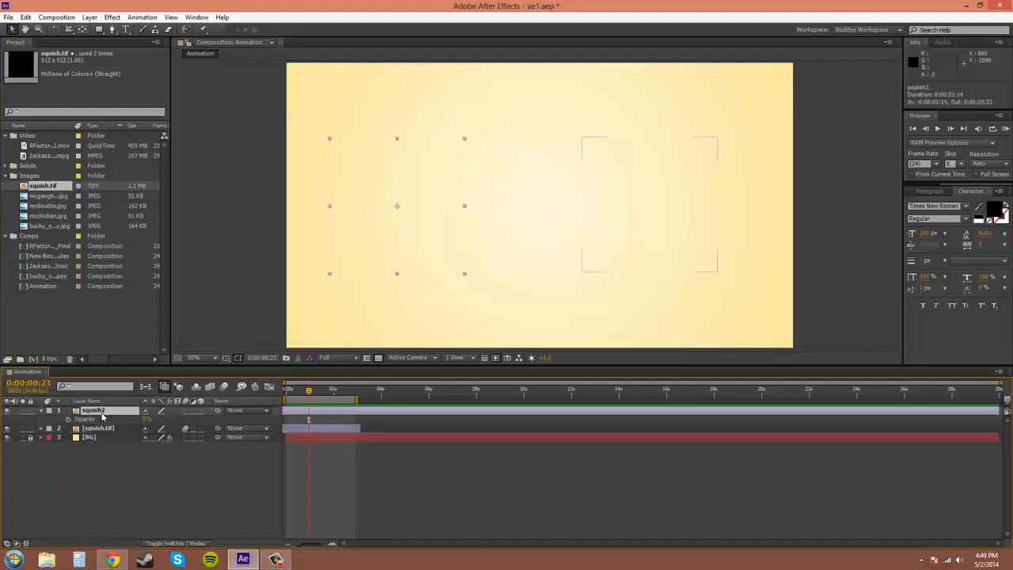
key("t")
Step: Select the squish2 and squish.tif layers together, clear the selection, and select both again
left_click(101, 420, "ctrl")
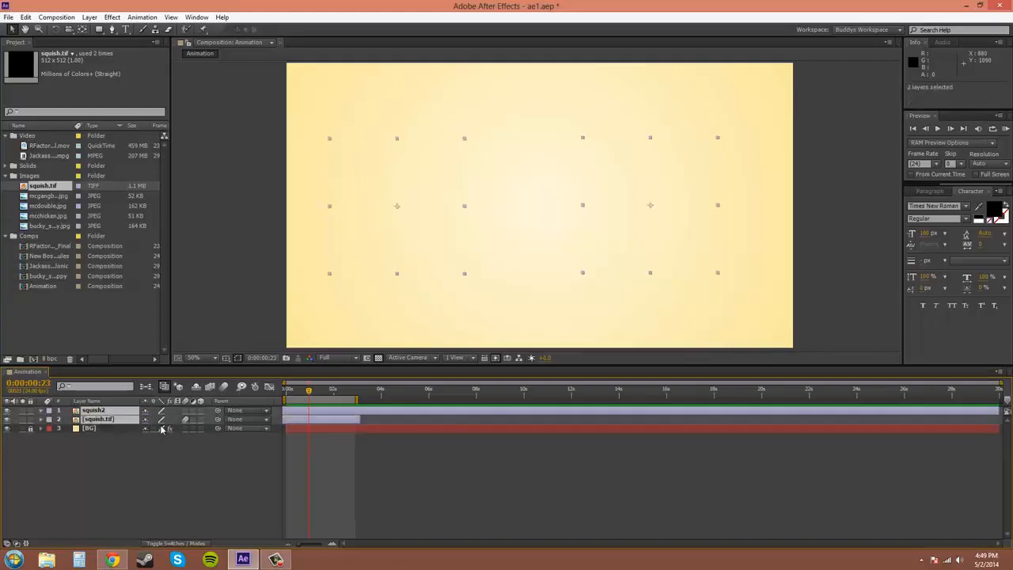
left_click(134, 457)
left_click(93, 411)
left_click(100, 419, "ctrl")
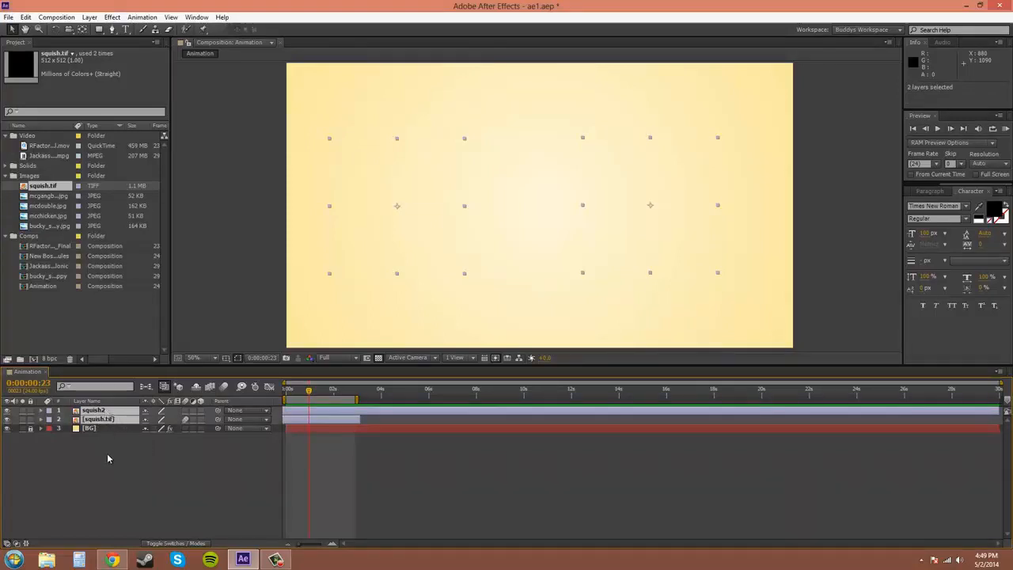
Step: Unlock the BG layer, select the range of layers from squish2 through BG, and clear the selection
left_click(94, 411)
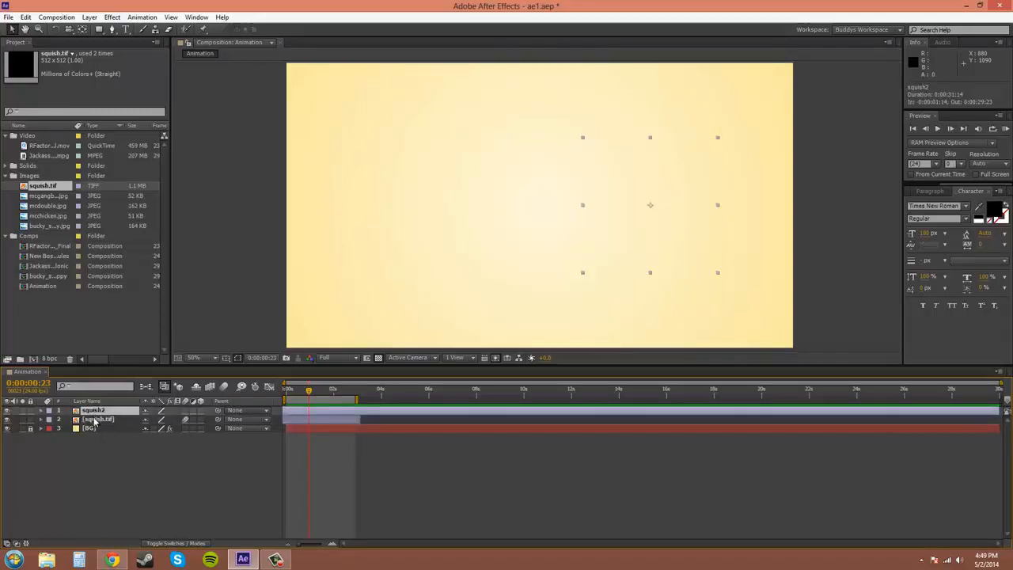
left_click(92, 430)
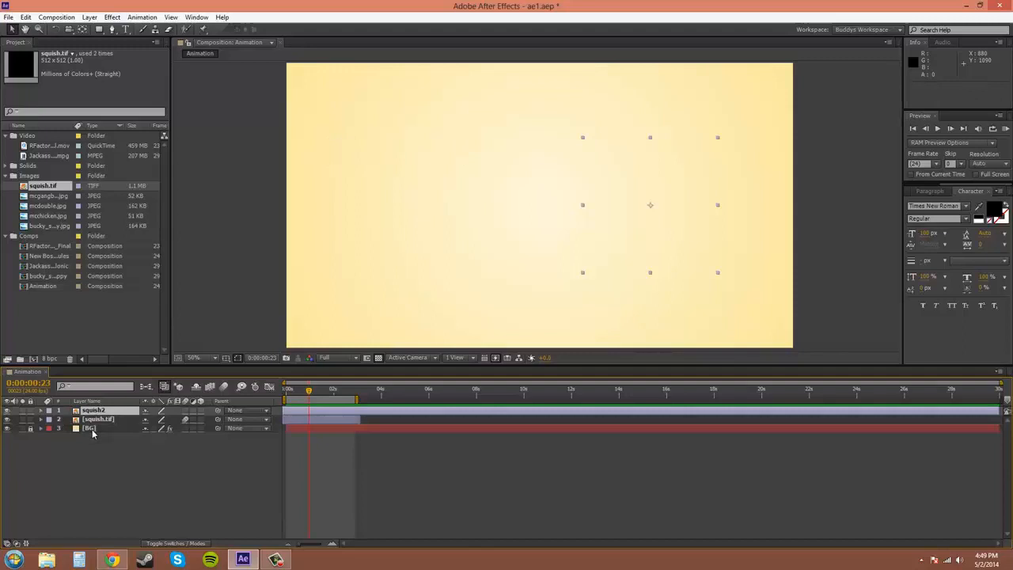
left_click(30, 428)
left_click(90, 429, "shift")
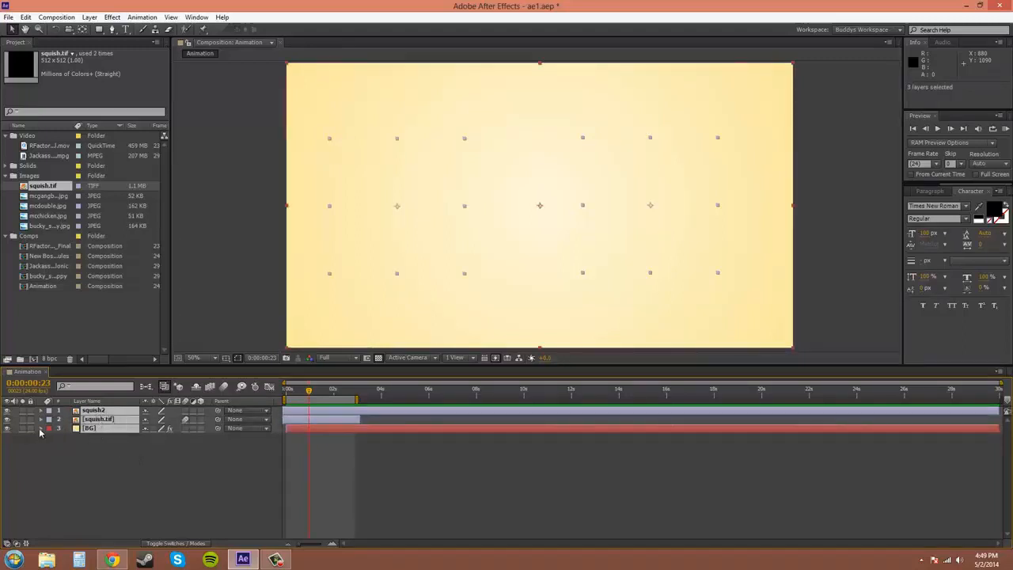
left_click(98, 444)
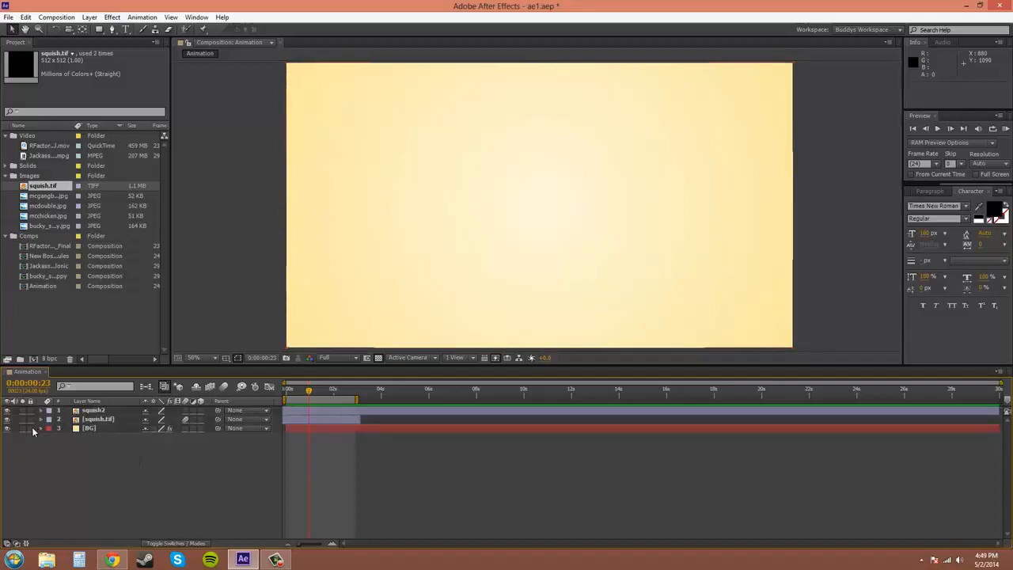
Step: Select only the non-adjacent squish2 and BG layers, clear the selection, and lock BG again
left_click(96, 413)
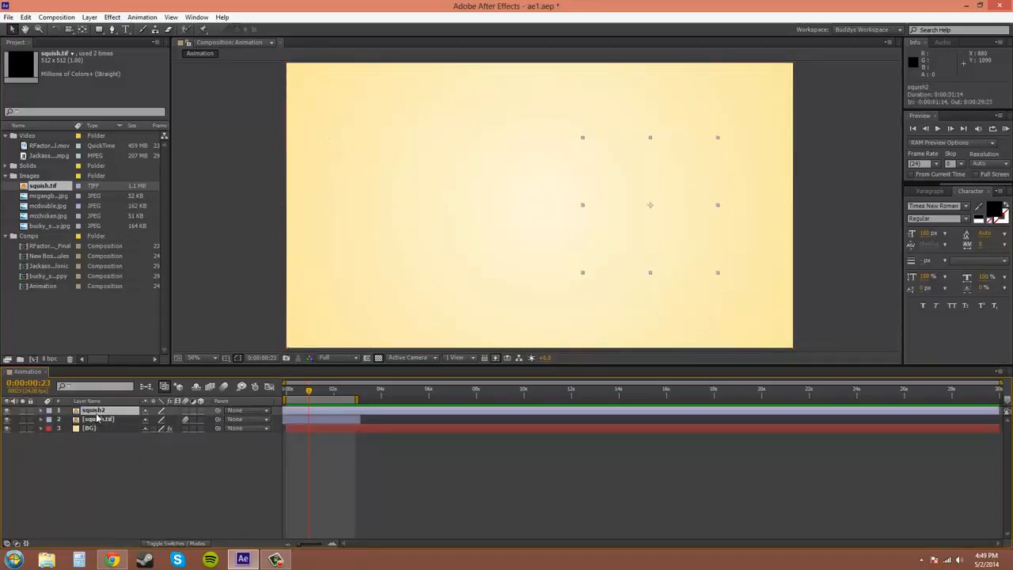
left_click(126, 428, "ctrl")
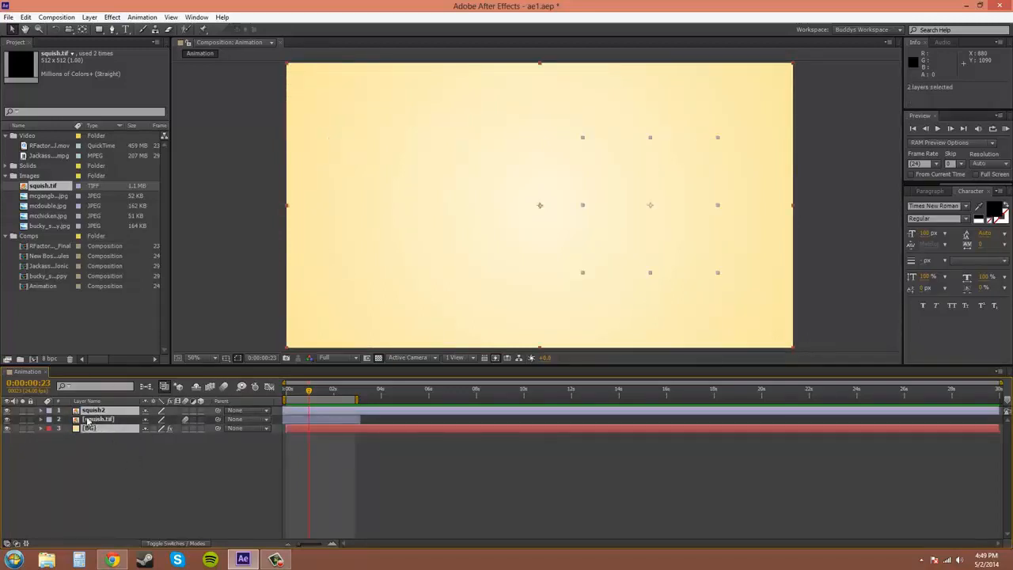
left_click(140, 469)
left_click(30, 428)
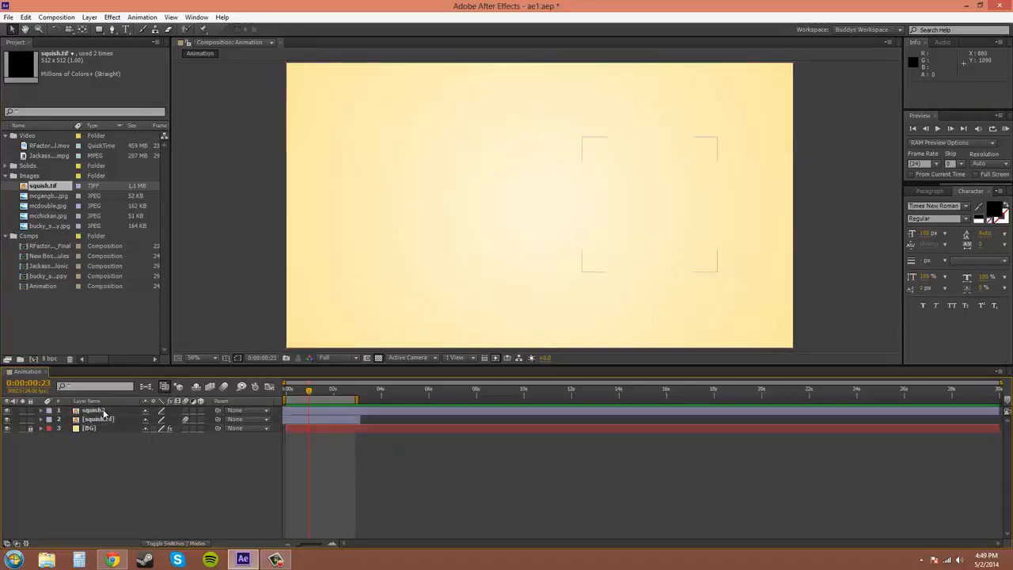
Step: Reveal the opacity of squish2 and squish.tif and set both values to 100%
left_click(102, 412)
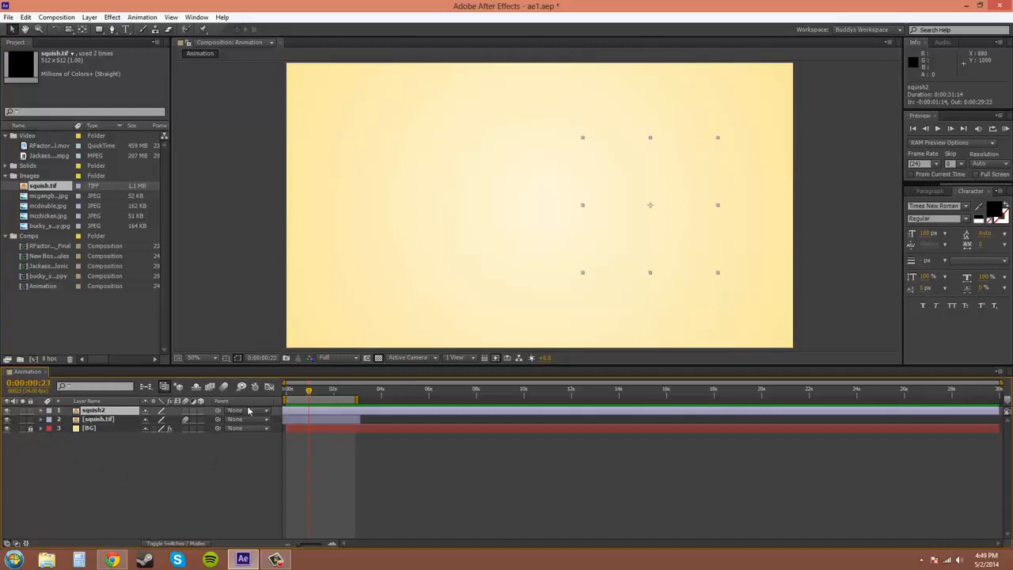
key("t")
left_click(97, 428)
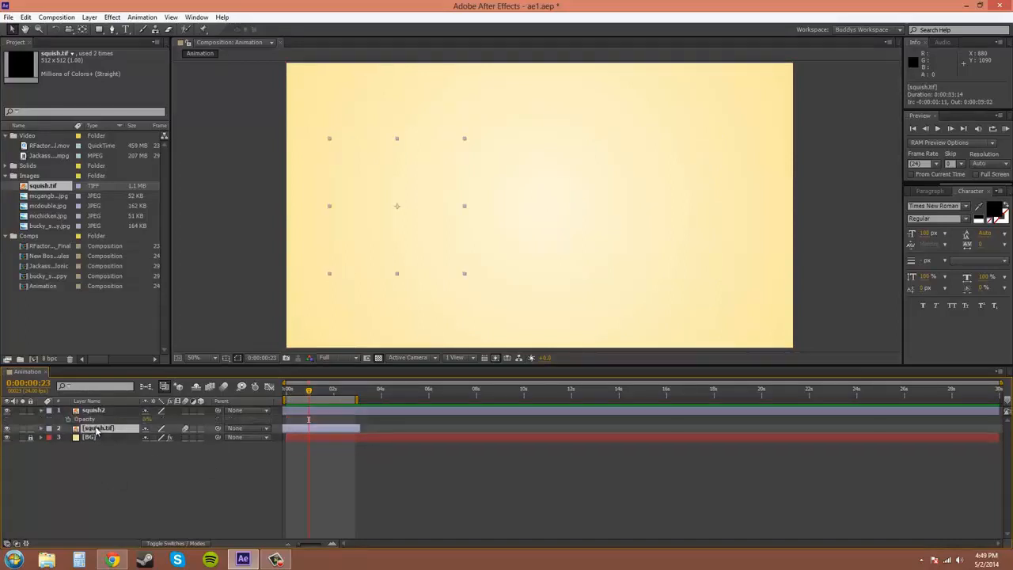
key("t")
key("F2")
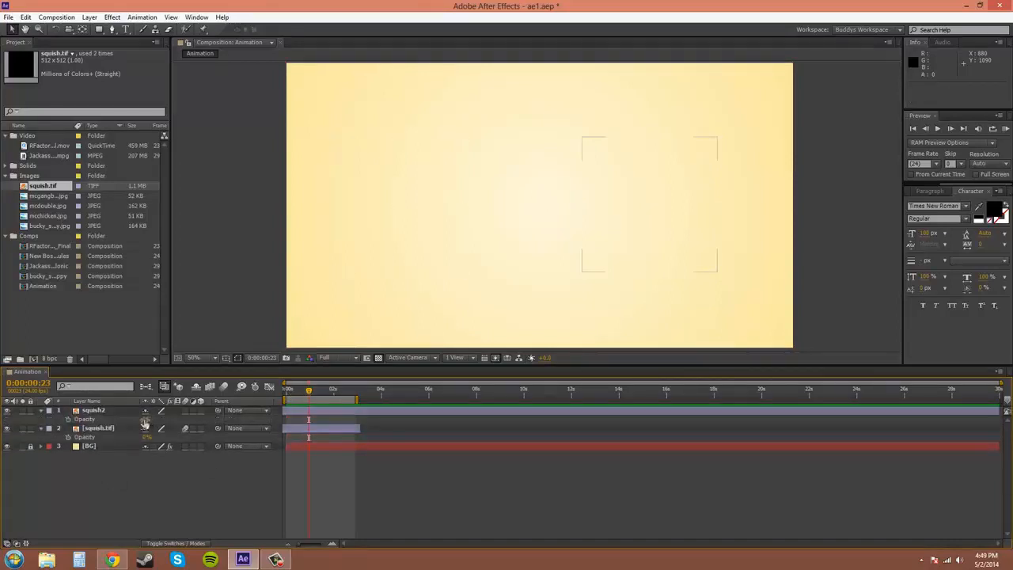
left_click(146, 419)
type("100")
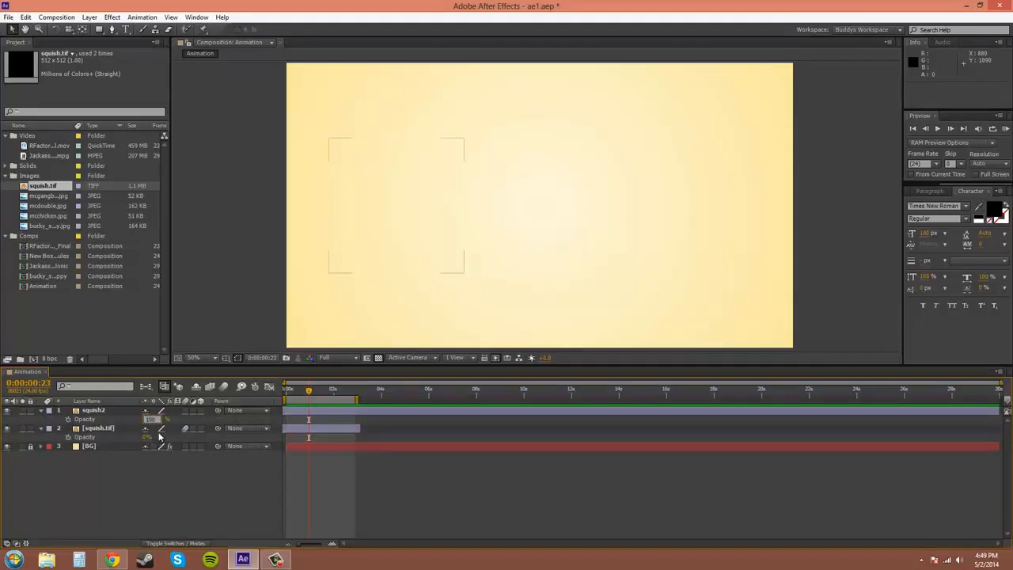
key("Return")
left_click(145, 439)
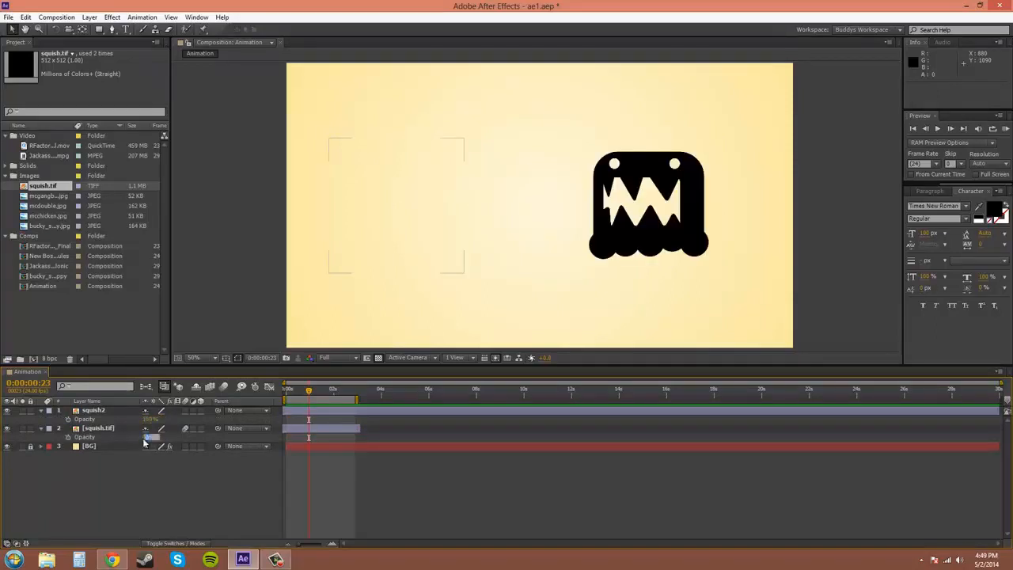
type("100")
left_click(180, 512)
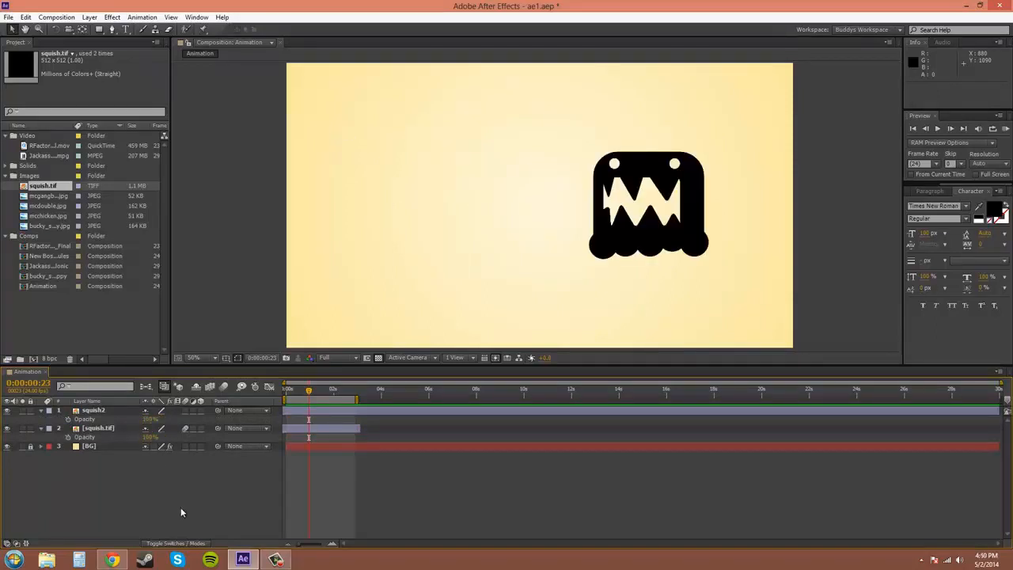
Step: Select squish2 and squish.tif together, show their opacity, and add 100% keyframes on both at 0:00:00:23
left_click(41, 428)
left_click(41, 409)
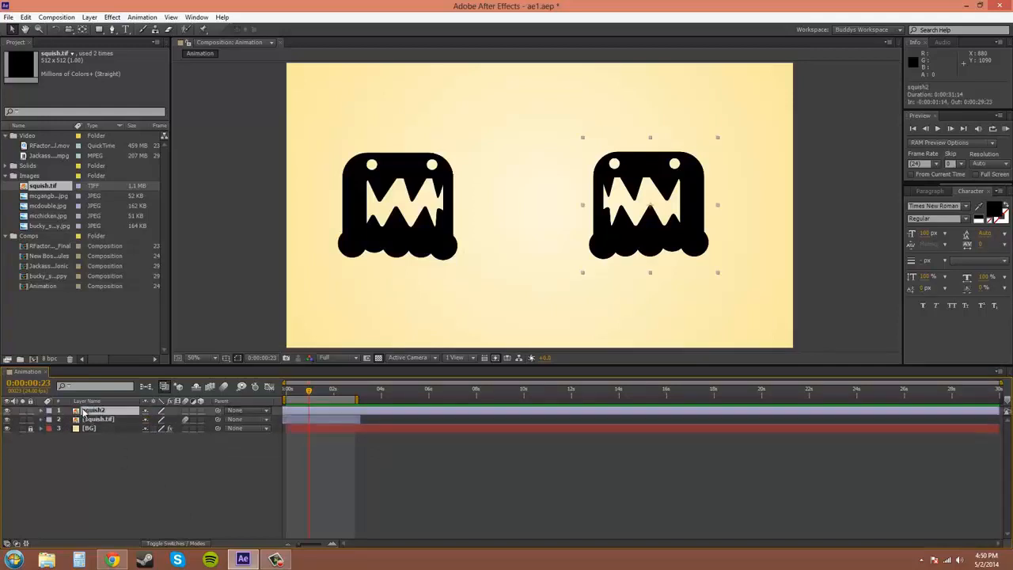
left_click(107, 420, "shift")
key("t")
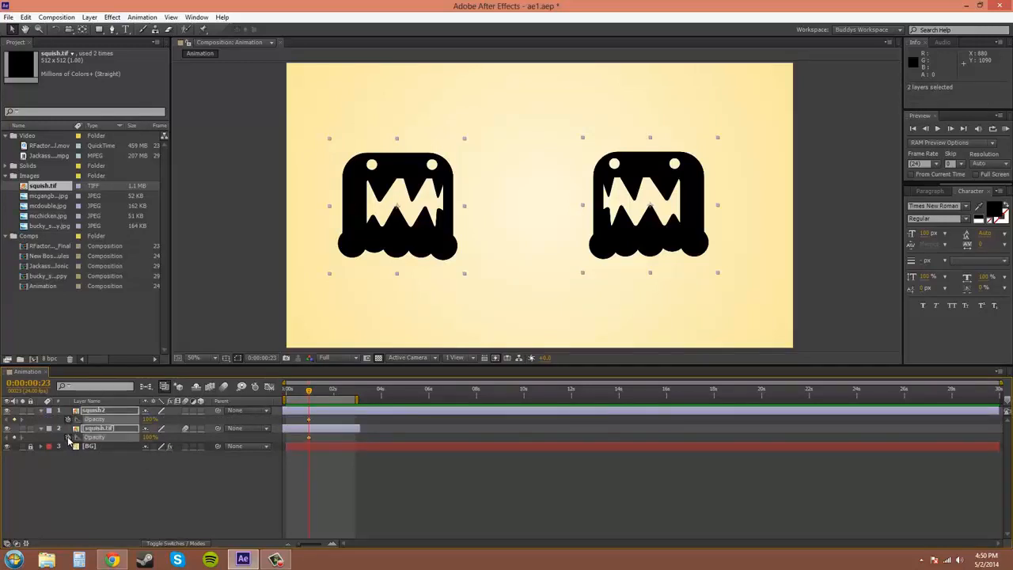
left_click(68, 436)
Step: Keyframe the opacity of both selected monster layers to 50% at 0:00:01:18
left_click_drag(309, 391, 329, 394)
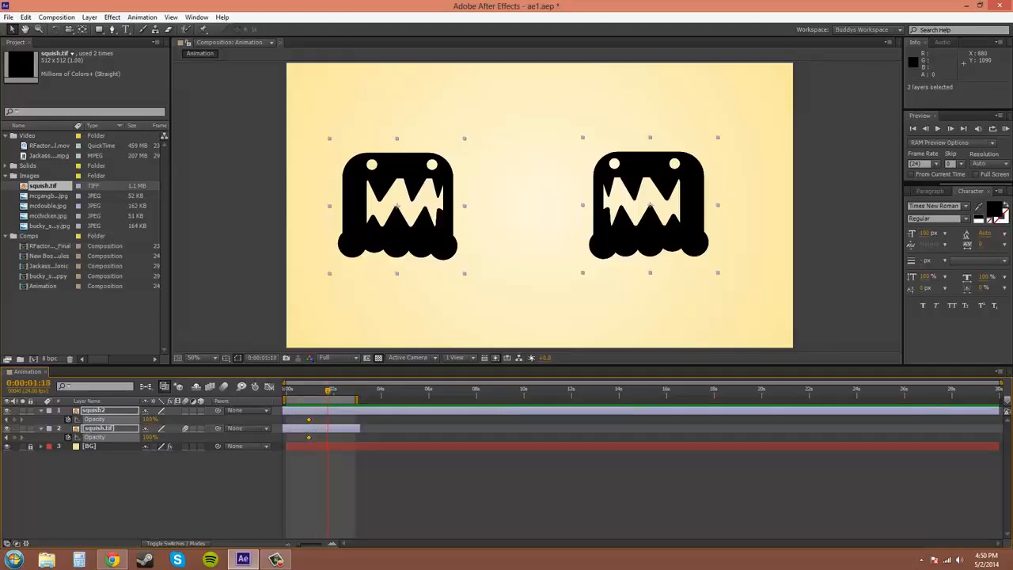
left_click(150, 420)
type("50")
key("Return")
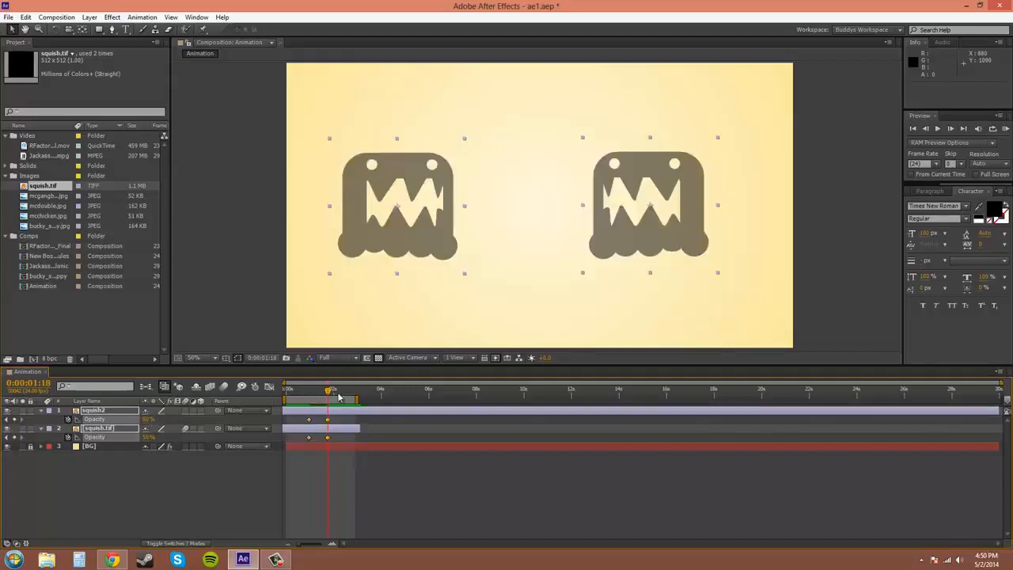
Step: Keyframe both layers' opacity to 100% at 0:00:02:13, scrub the value slightly lower, and clear the selection
left_click_drag(330, 393, 346, 393)
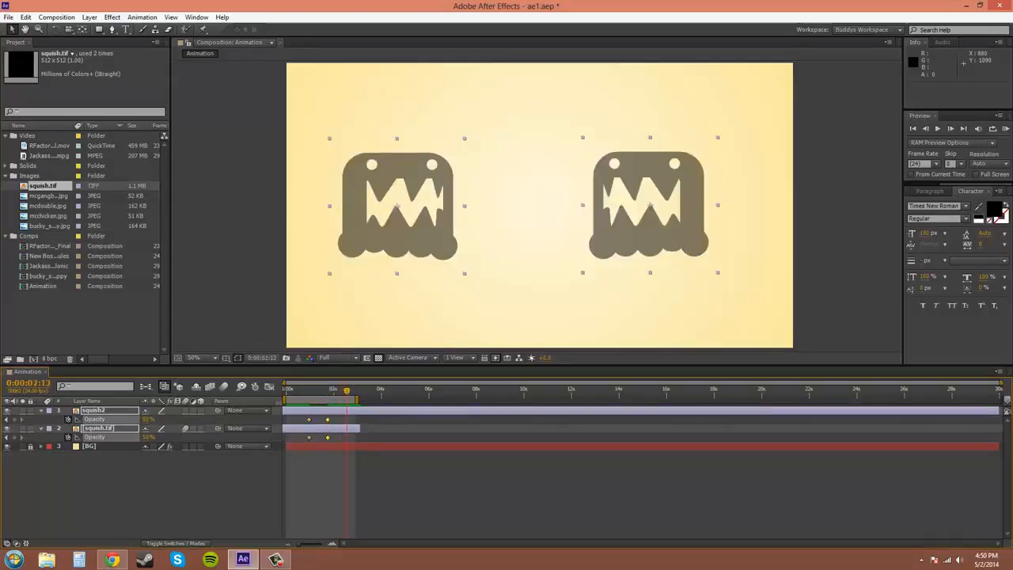
left_click(147, 418)
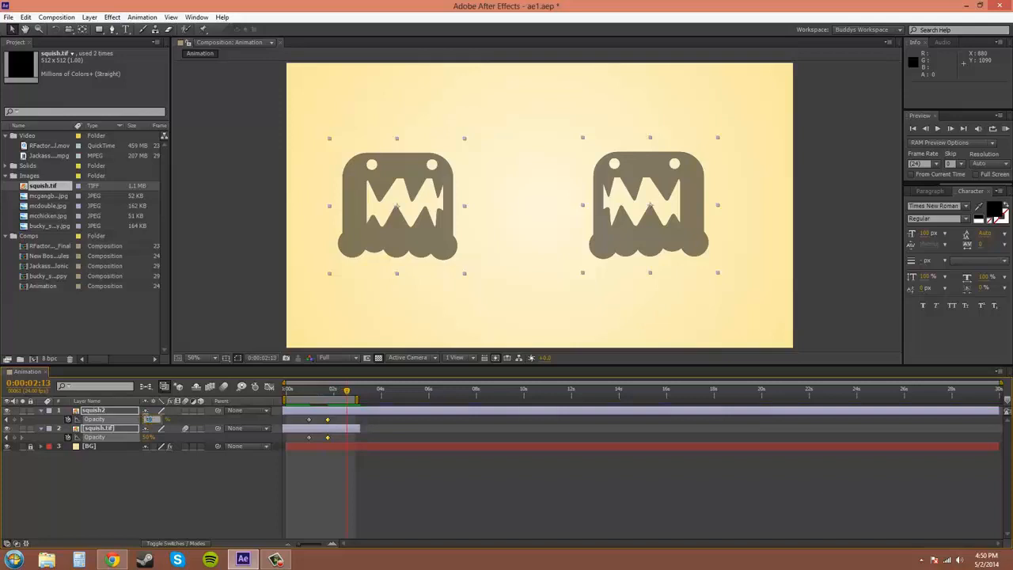
type("100")
left_click(148, 437)
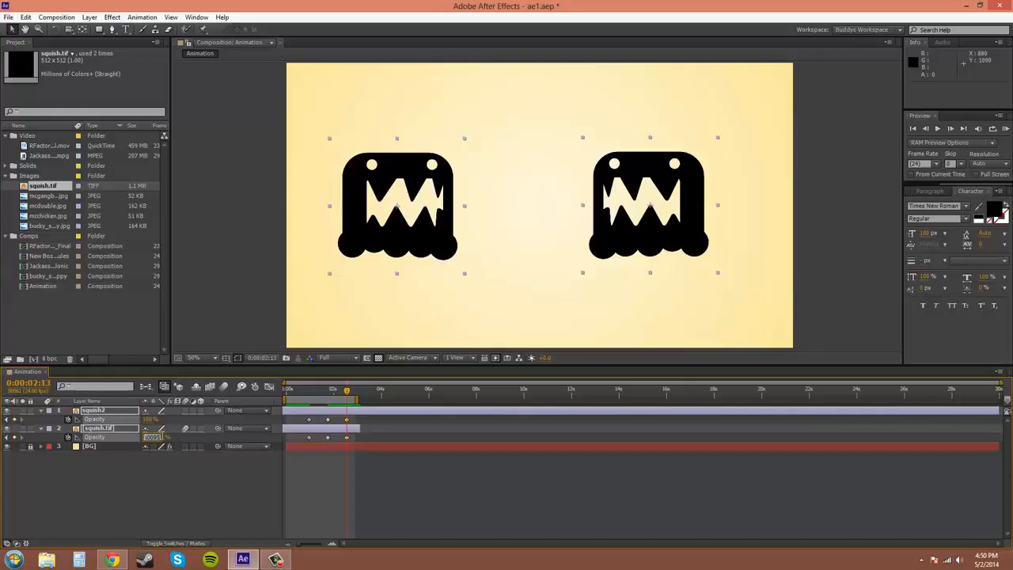
left_click(163, 437)
left_click_drag(150, 438, 146, 438)
left_click(179, 507)
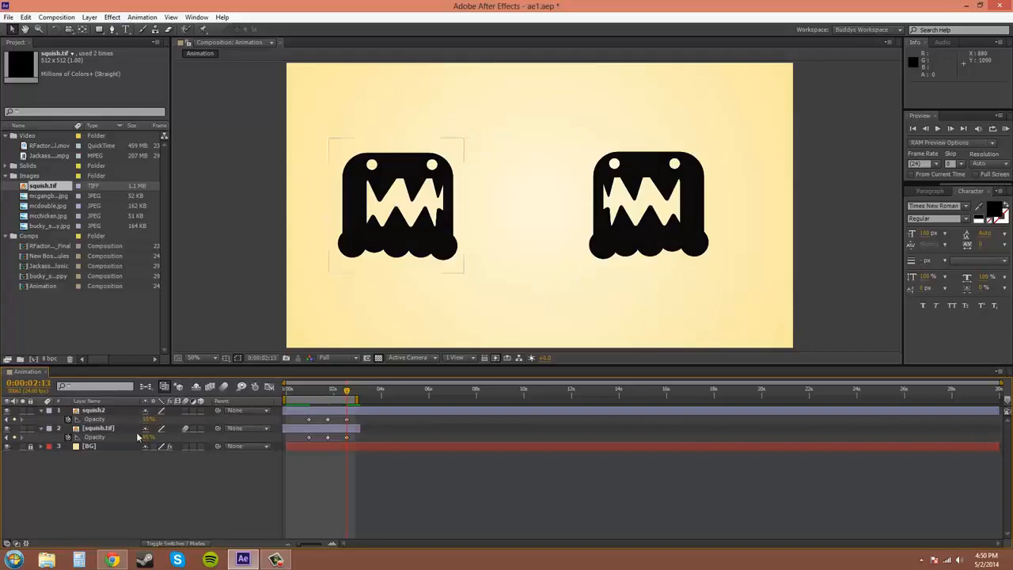
Step: Return the current time to 0:00:00:00, select squish2's opacity keyframes, and clear the selection
left_click_drag(343, 397, 286, 410)
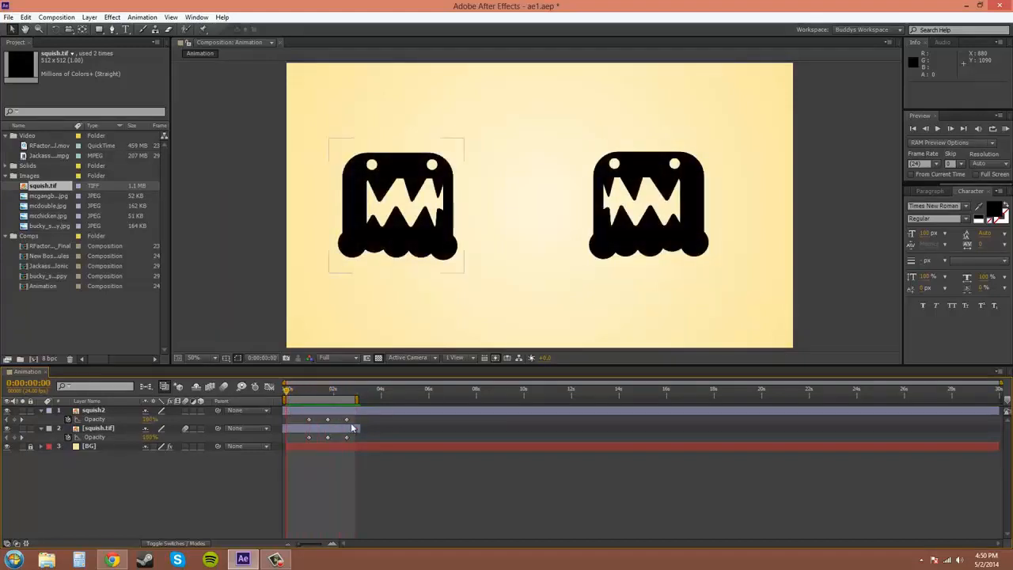
left_click_drag(352, 417, 299, 424)
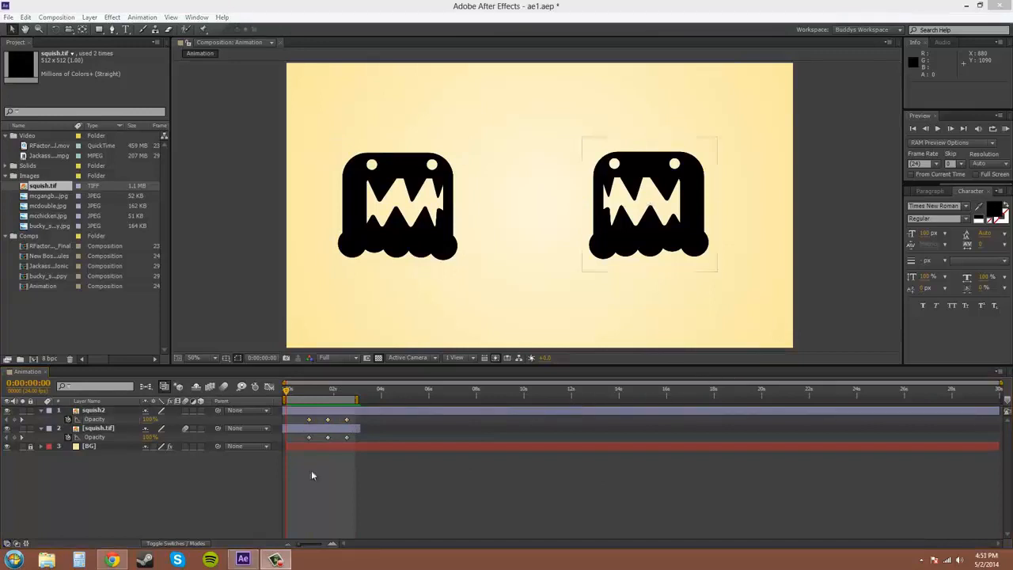
left_click(312, 473)
left_click(329, 428)
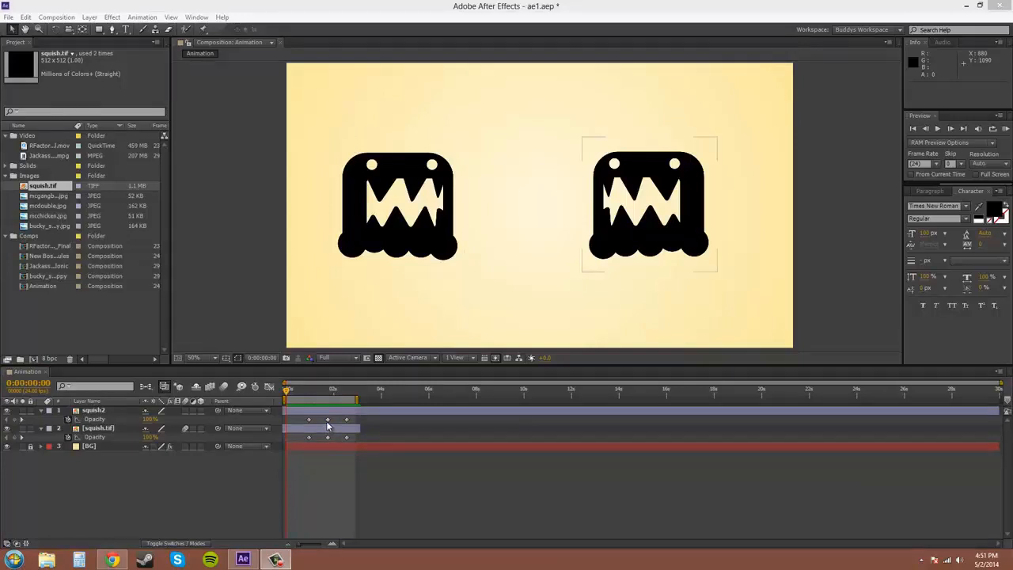
Step: Check the opacity values stored in squish2's second and first keyframes
left_click(328, 425)
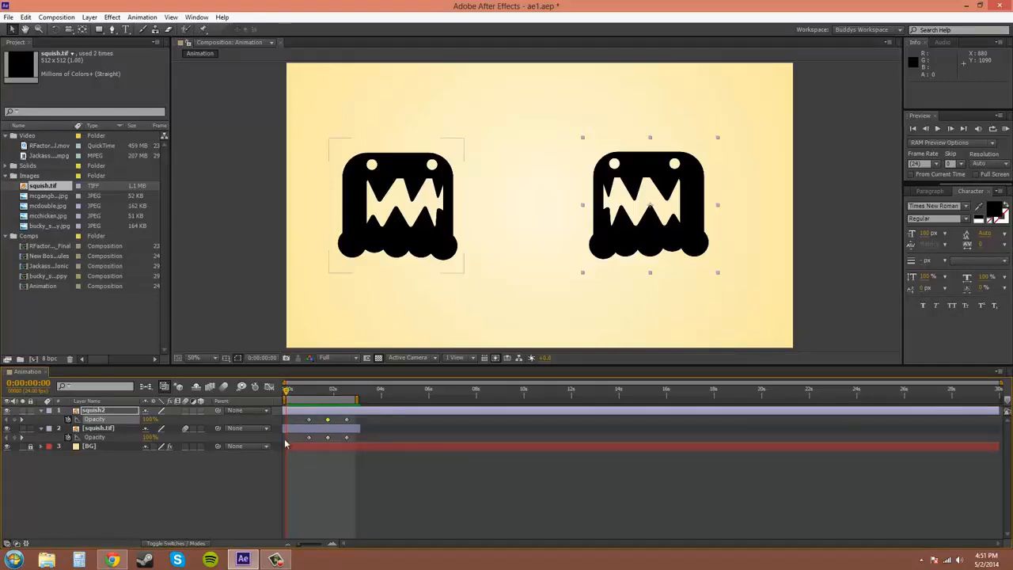
right_click(329, 419)
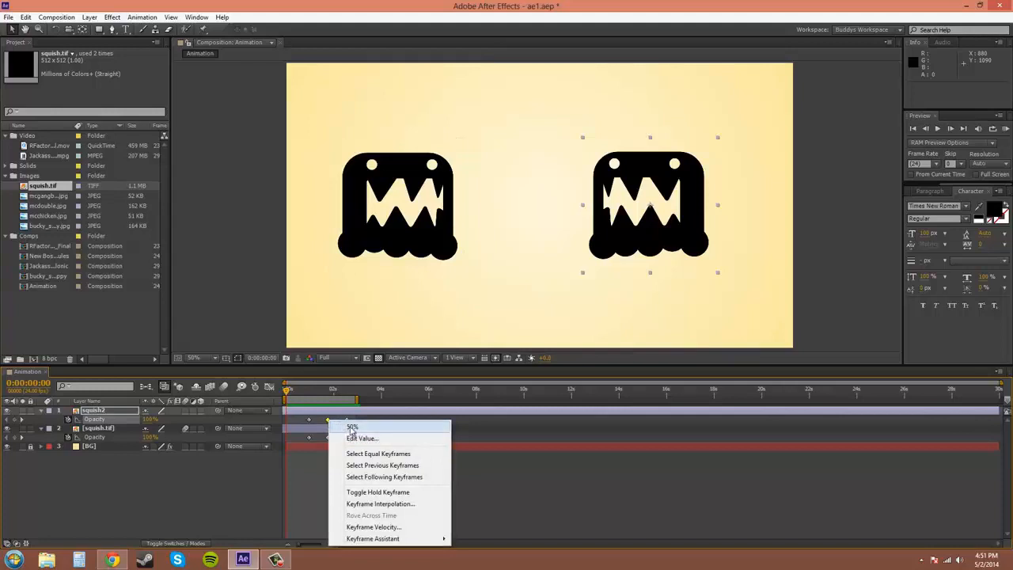
left_click(290, 483)
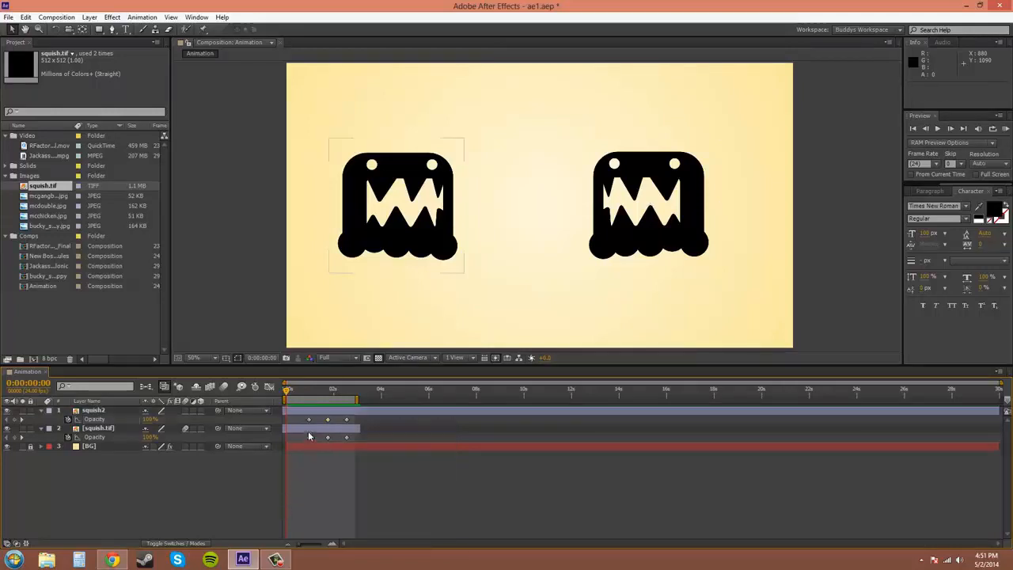
left_click(309, 420)
right_click(309, 421)
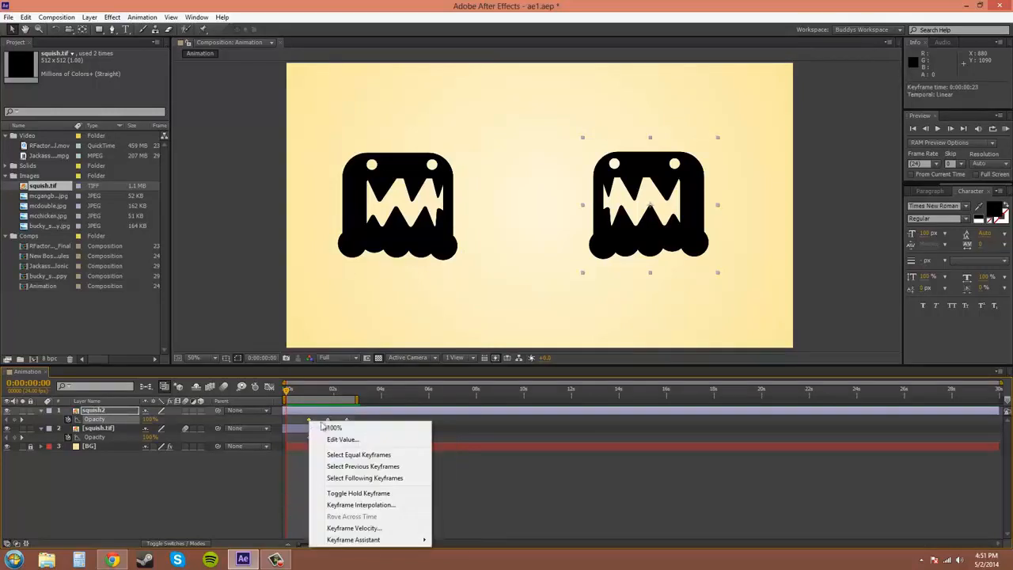
left_click(305, 394)
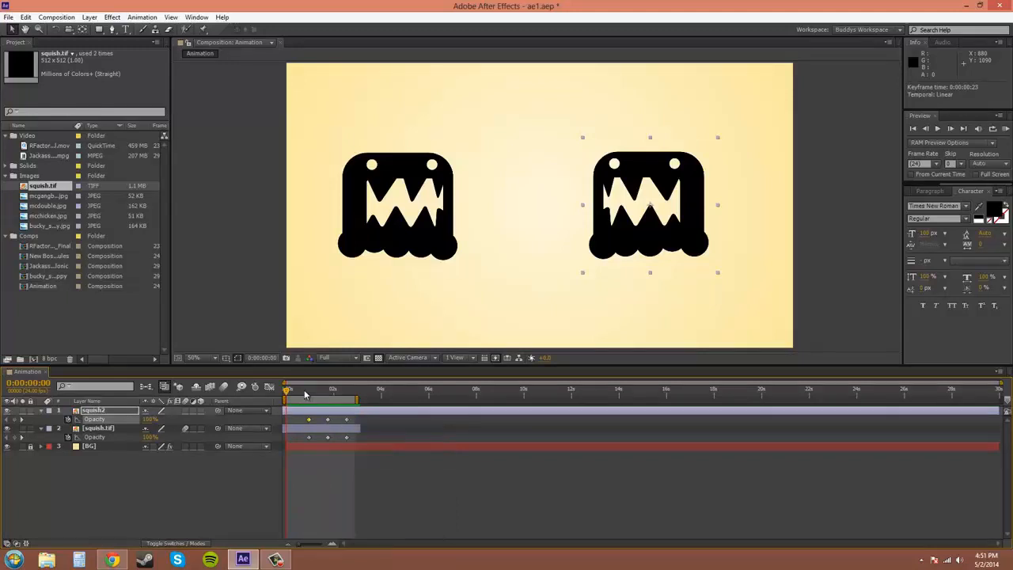
Step: Scrub the current time forward from 0:00:00:18 across the opacity keyframes to preview the monsters' fade
left_click(304, 394)
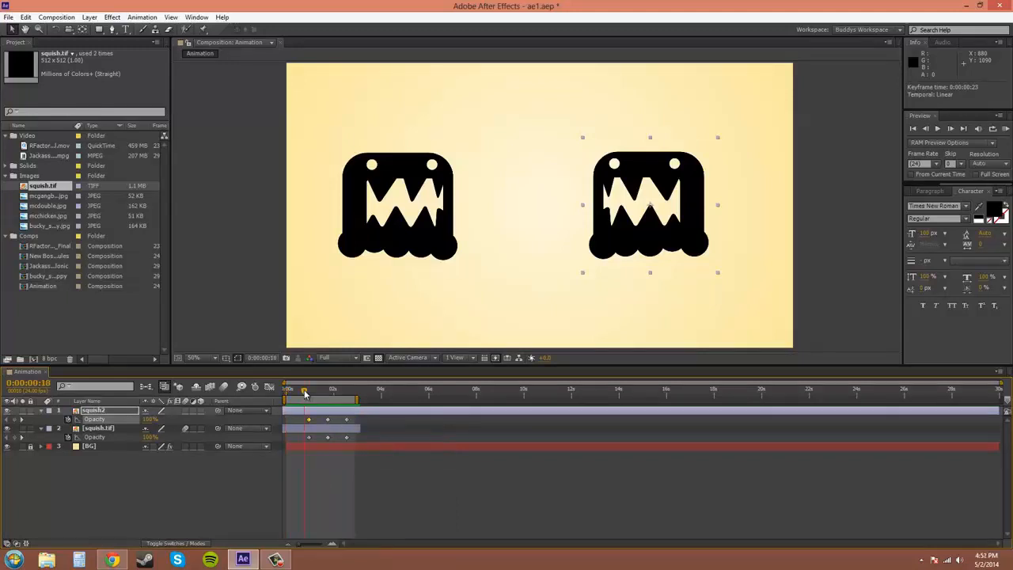
left_click_drag(305, 393, 327, 393)
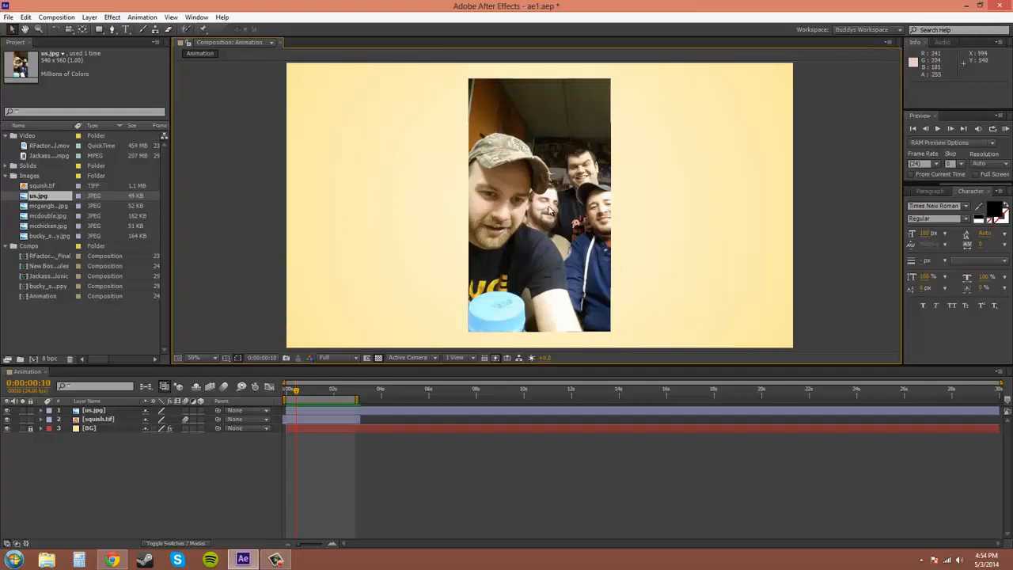
Step: Inspect the faces in the us.jpg photo at 400% magnification and shift the photo layer about 49 px left
key("period")
key("period")
key("period")
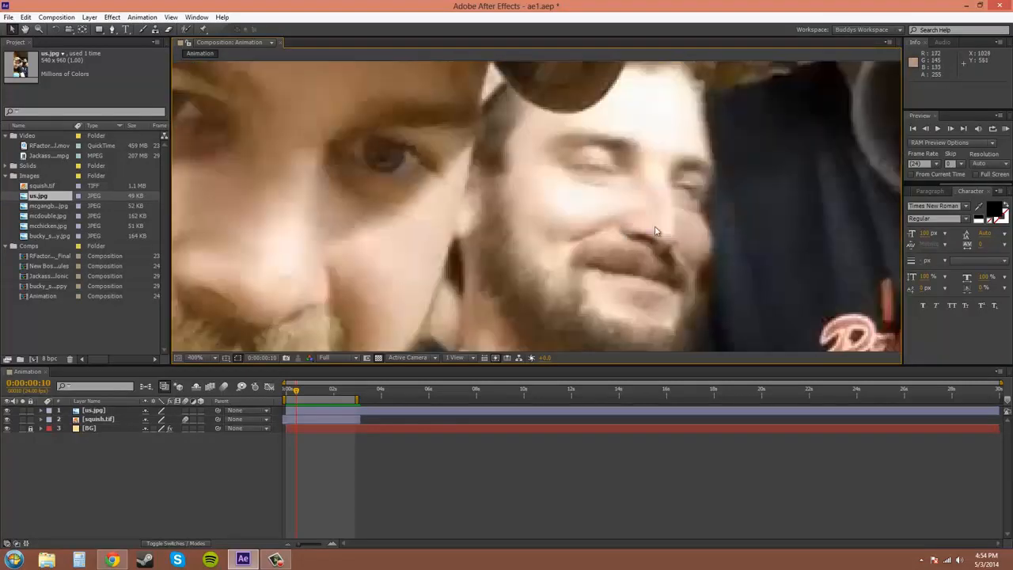
left_click_drag(756, 215, 658, 211)
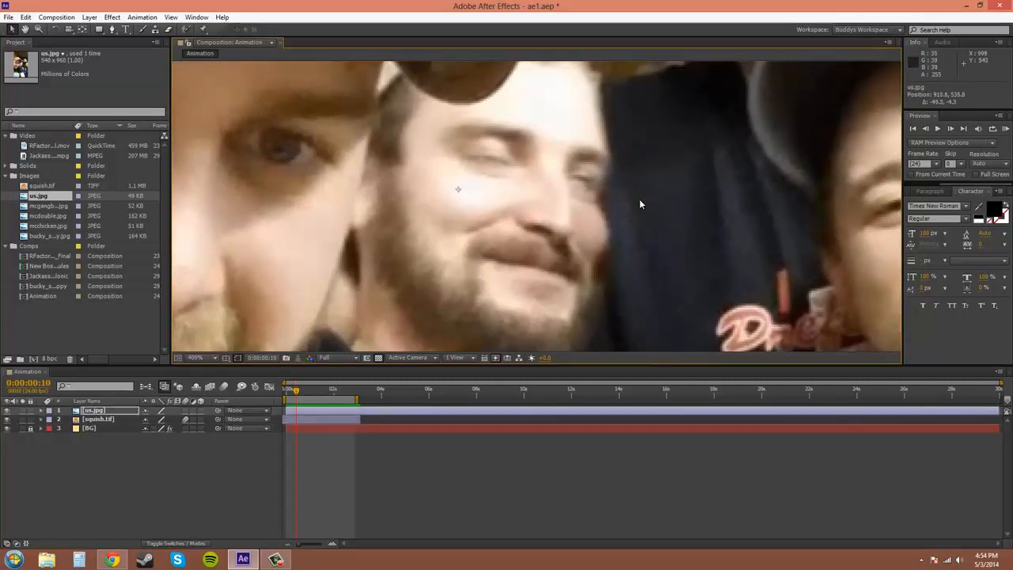
key("comma")
key("comma")
key("comma")
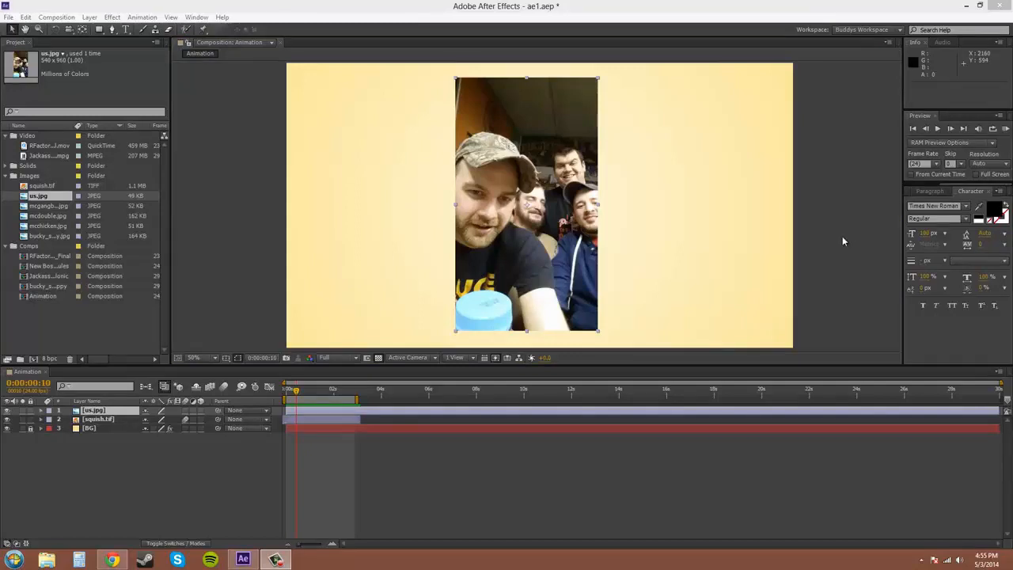
Step: Hide the us.jpg layer and enlarge the squish.tif monster proportionally in the composition to about 129% scale
left_click(7, 411)
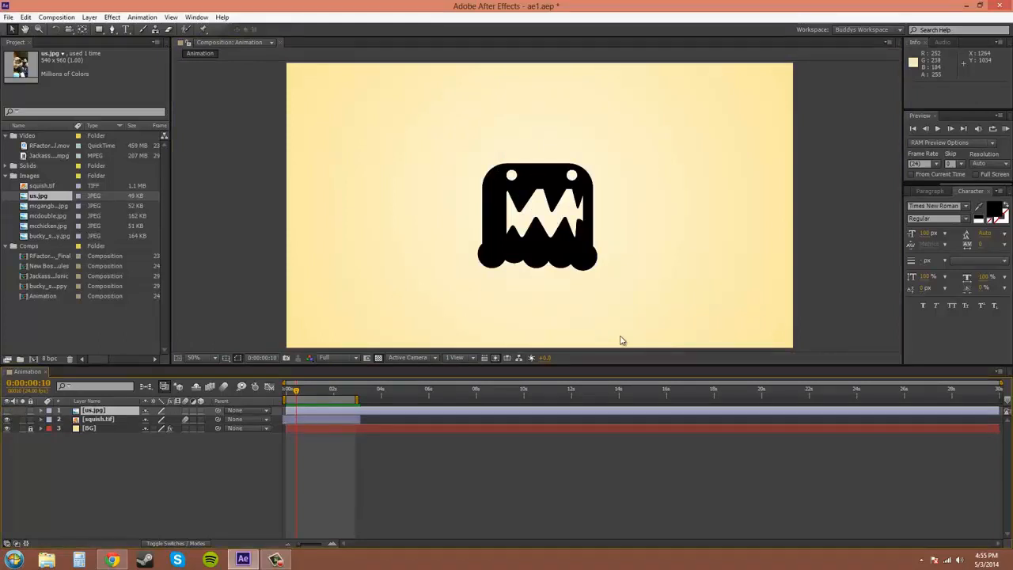
left_click(565, 267)
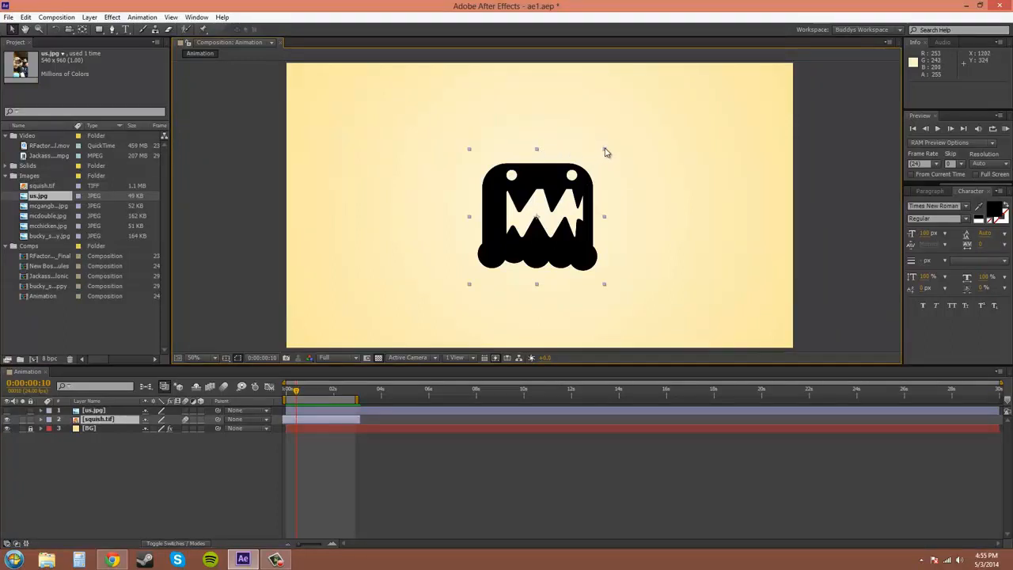
mouse_move(603, 147)
left_mouse_down()
mouse_move(635, 134)
mouse_move(640, 108)
mouse_move(657, 116)
mouse_move(601, 153)
mouse_move(576, 143)
mouse_move(581, 131)
mouse_move(625, 137)
mouse_move(610, 149)
mouse_move(581, 132)
mouse_move(599, 131)
mouse_move(625, 145)
mouse_move(573, 148)
mouse_move(610, 149)
mouse_move(614, 164)
mouse_move(623, 135)
mouse_move(600, 136)
mouse_move(649, 118)
mouse_move(591, 144)
mouse_move(680, 123)
mouse_move(614, 138)
mouse_move(687, 104)
mouse_move(605, 141)
left_mouse_up()
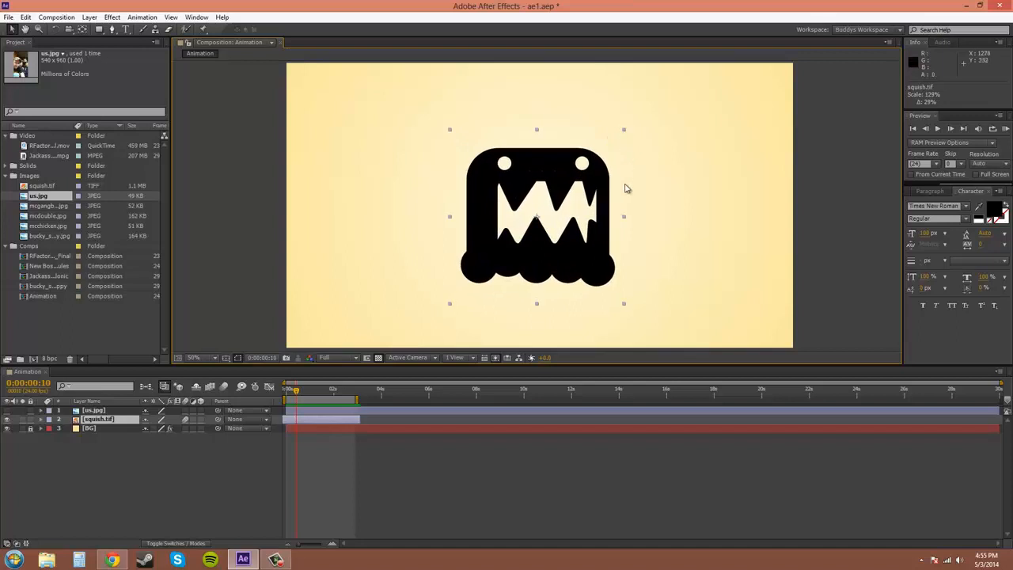
Step: Try squeezing only the monster's width to about 51%, undo the squeeze, and clear the selection
left_click_drag(624, 220, 559, 203)
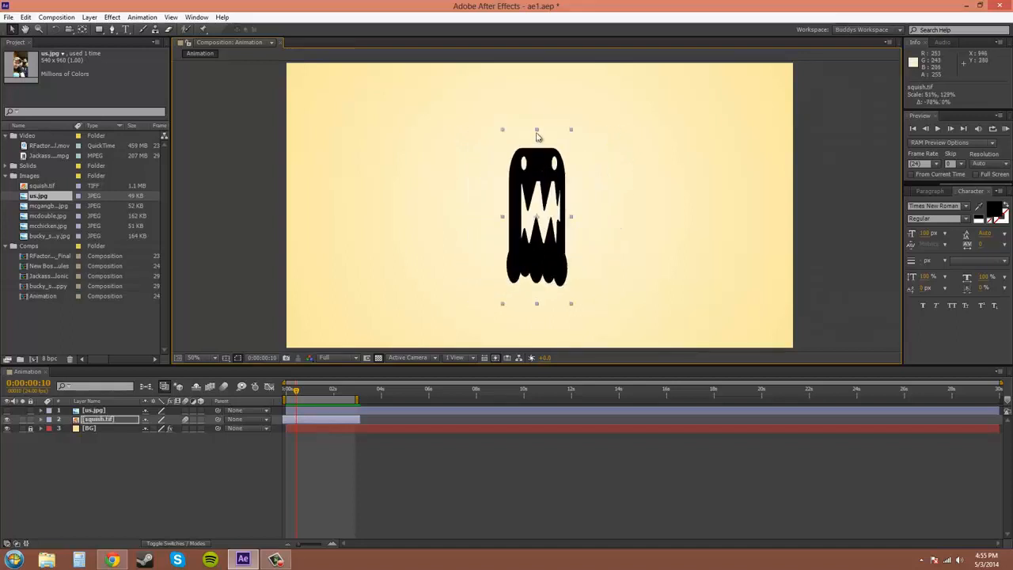
key("ctrl+z")
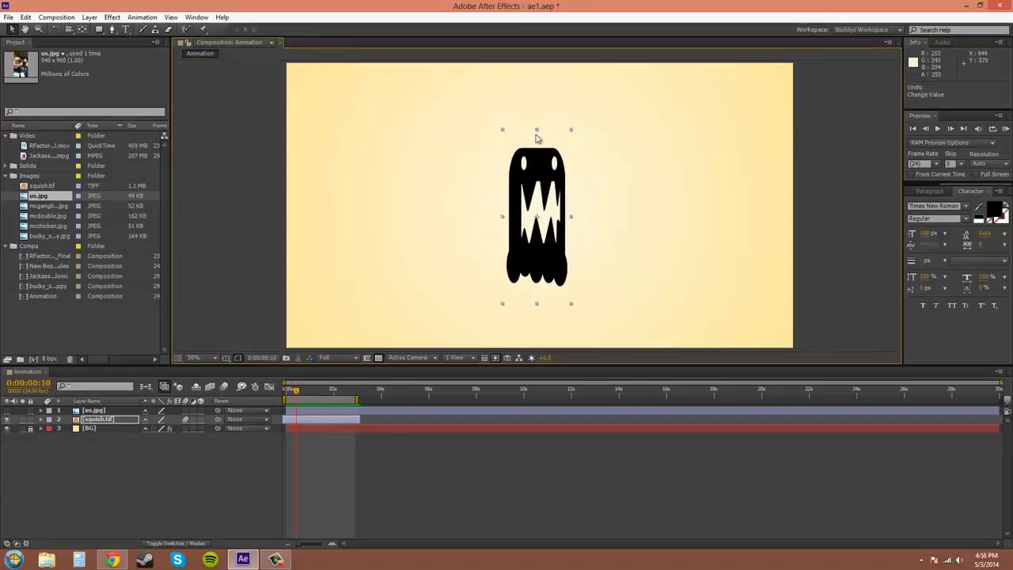
key("ctrl+z")
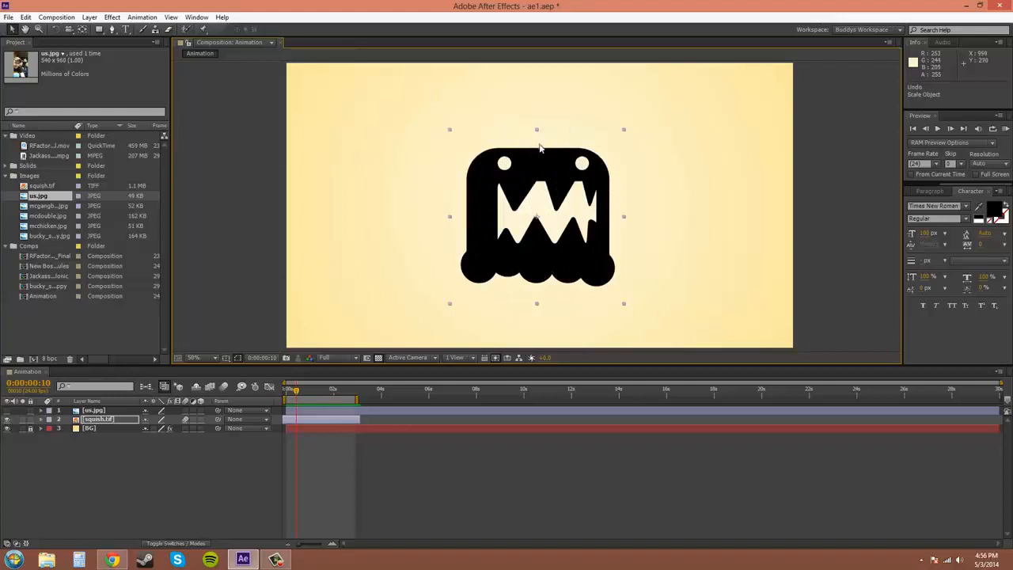
left_click(612, 146)
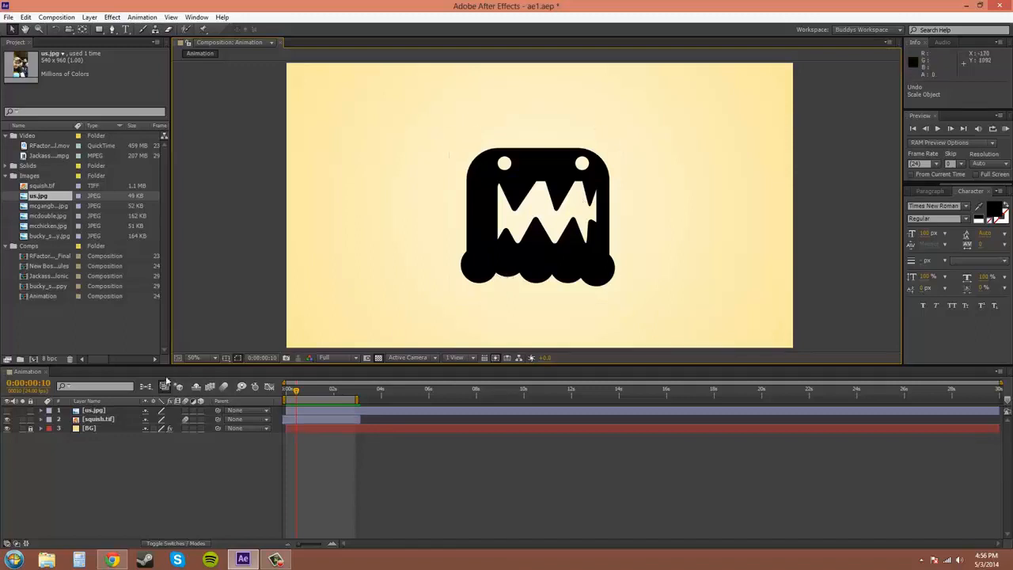
Step: Reveal the Scale property of the squish.tif layer, set its linked scale to 100%, and clear the selection
left_click(102, 421)
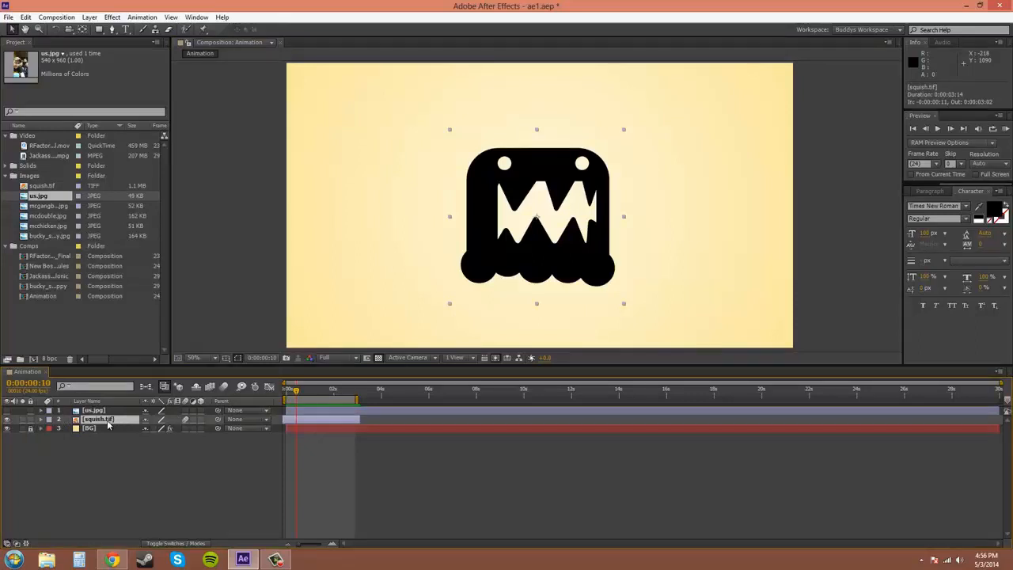
key("s")
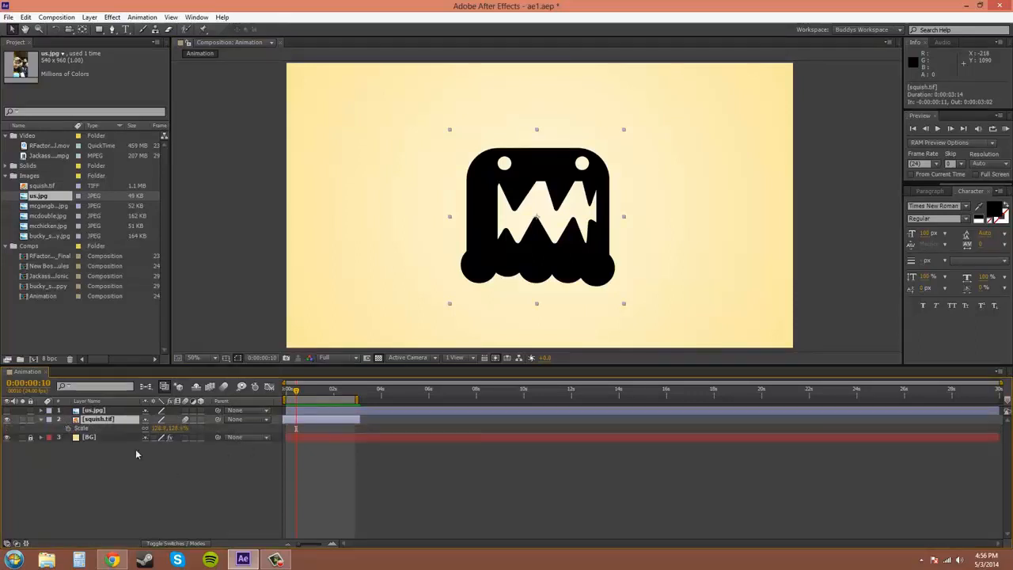
left_click(182, 428)
type("100")
key("Return")
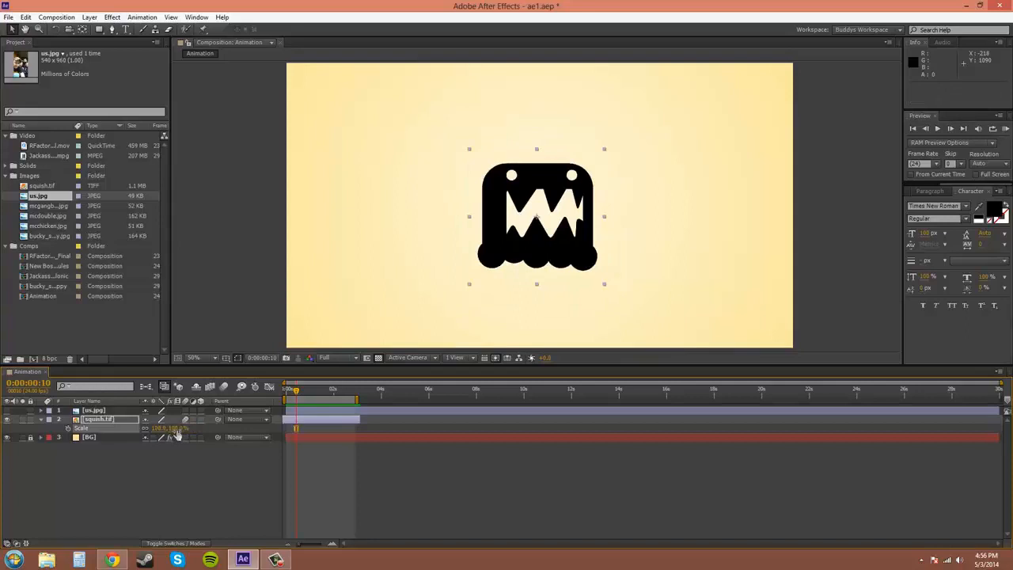
left_click(173, 472)
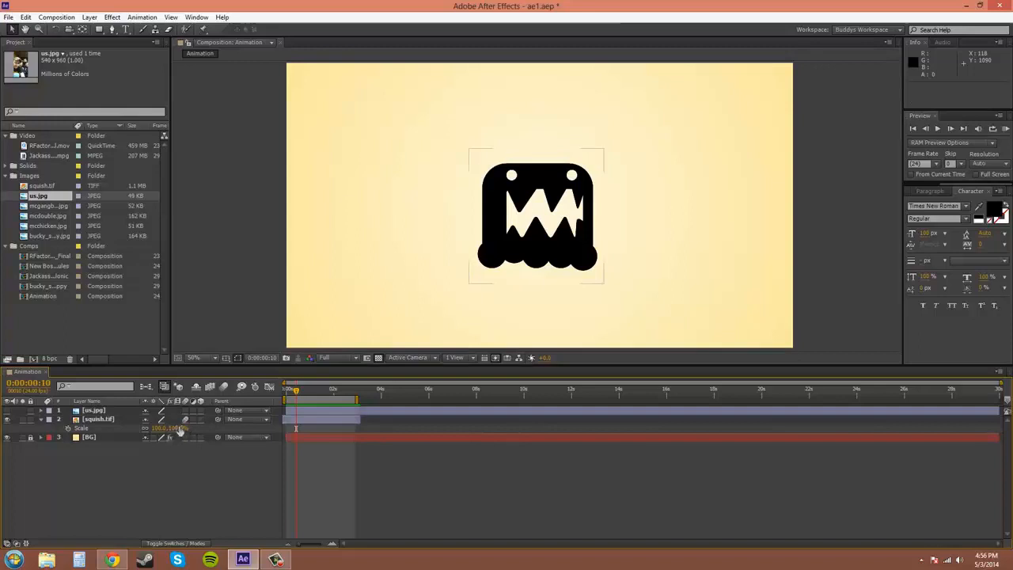
Step: Shrink squish.tif by scrubbing its linked scale value down, and reset the scale to 100%
mouse_move(181, 428)
left_mouse_down()
mouse_move(215, 425)
mouse_move(176, 428)
left_mouse_up()
left_click(176, 428)
type("100")
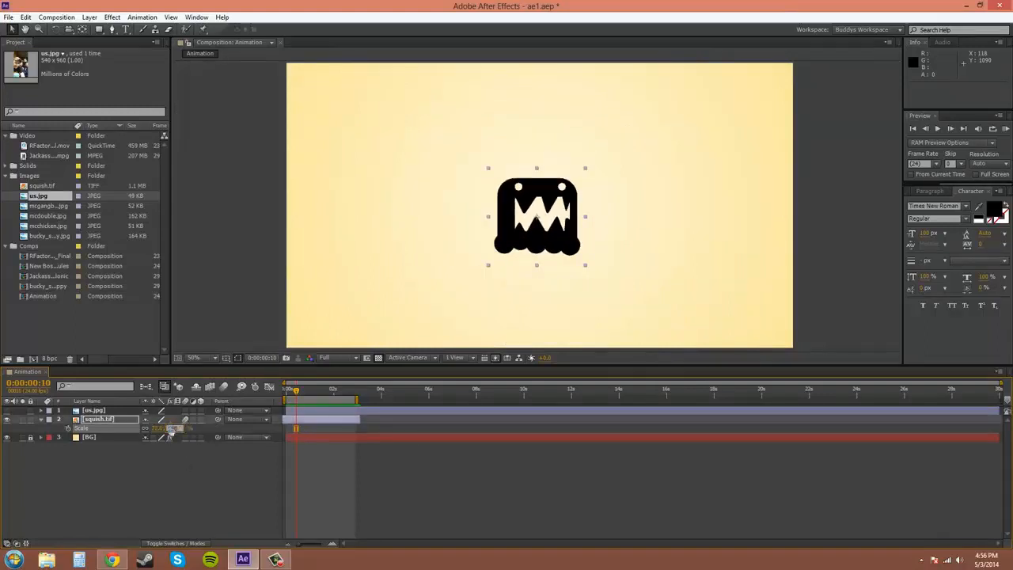
key("Return")
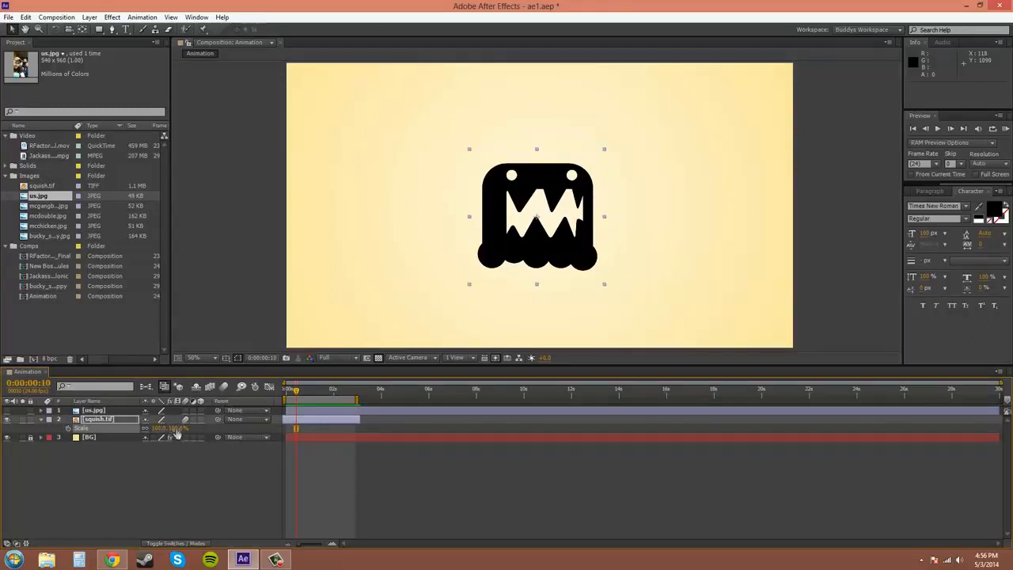
Step: Enlarge squish.tif by scrubbing its linked scale to about 105%, reset the scale to 100%, and clear the selection
mouse_move(177, 431)
left_mouse_down()
mouse_move(195, 430)
mouse_move(184, 437)
left_mouse_up()
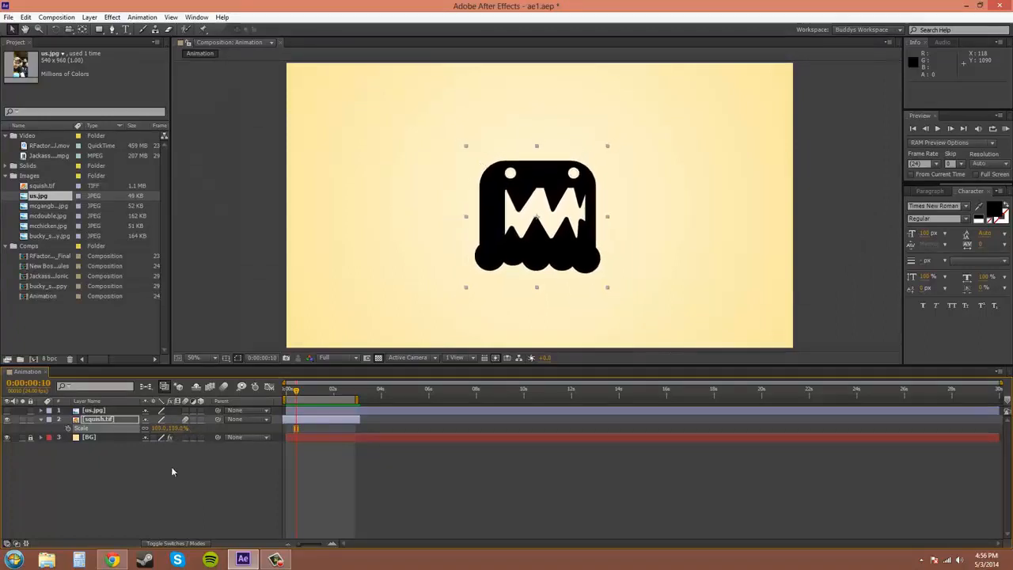
left_click(178, 428)
type("100")
key("Return")
left_click(210, 489)
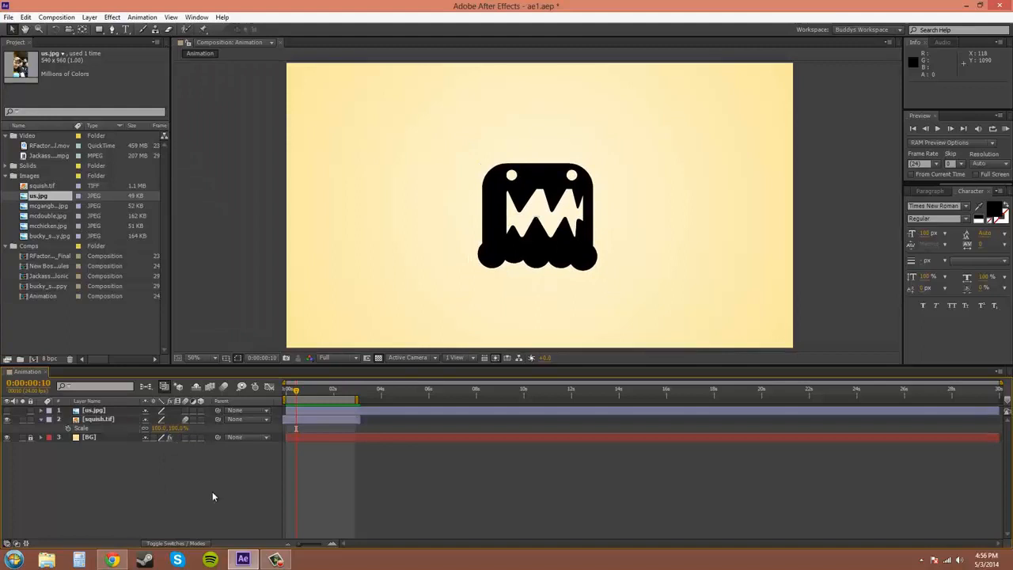
Step: Unlink squish.tif's scale proportions, try stretching only its height to about 114%, and undo the stretch
left_click(135, 430)
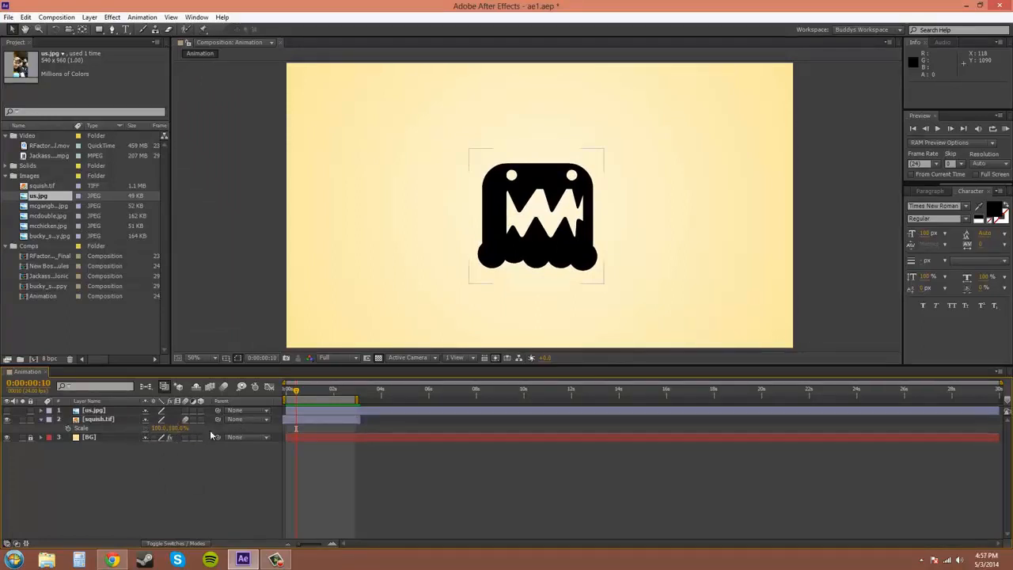
left_click_drag(173, 428, 200, 447)
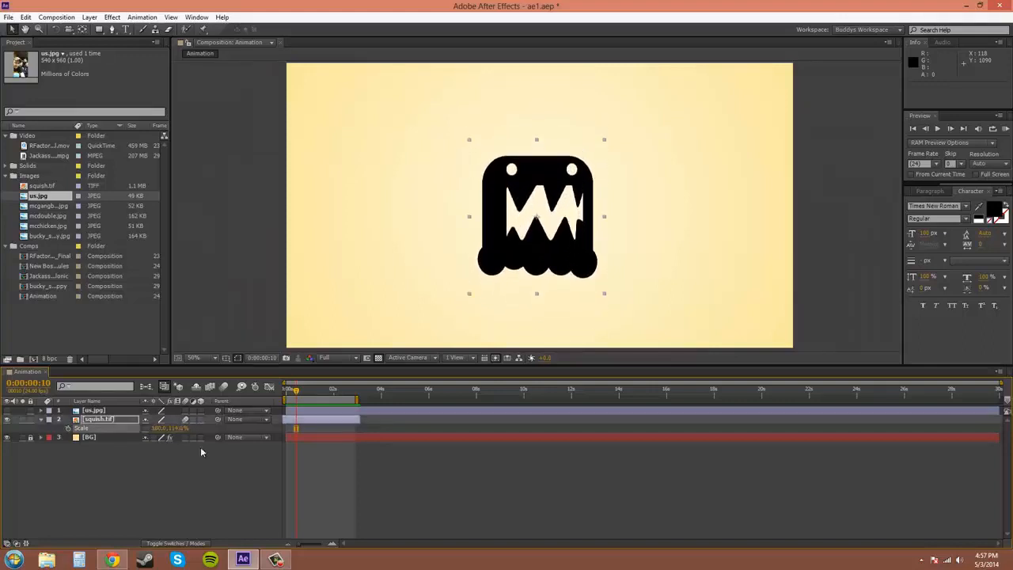
key("ctrl+z")
left_click(203, 456)
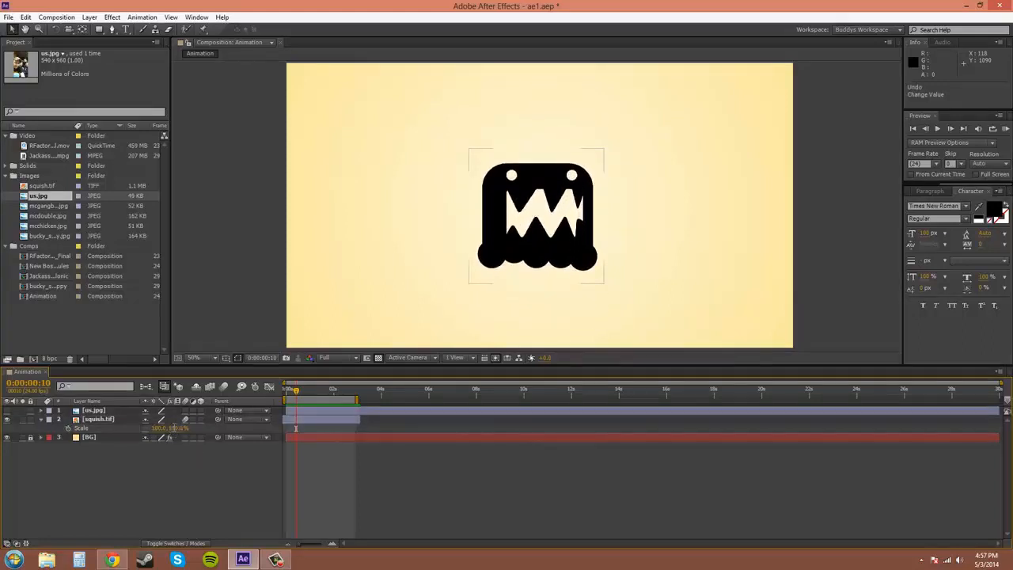
Step: Flip the squish.tif monster horizontally by setting its horizontal scale to -100%, and clear the selection
left_click(179, 428)
left_click(160, 428)
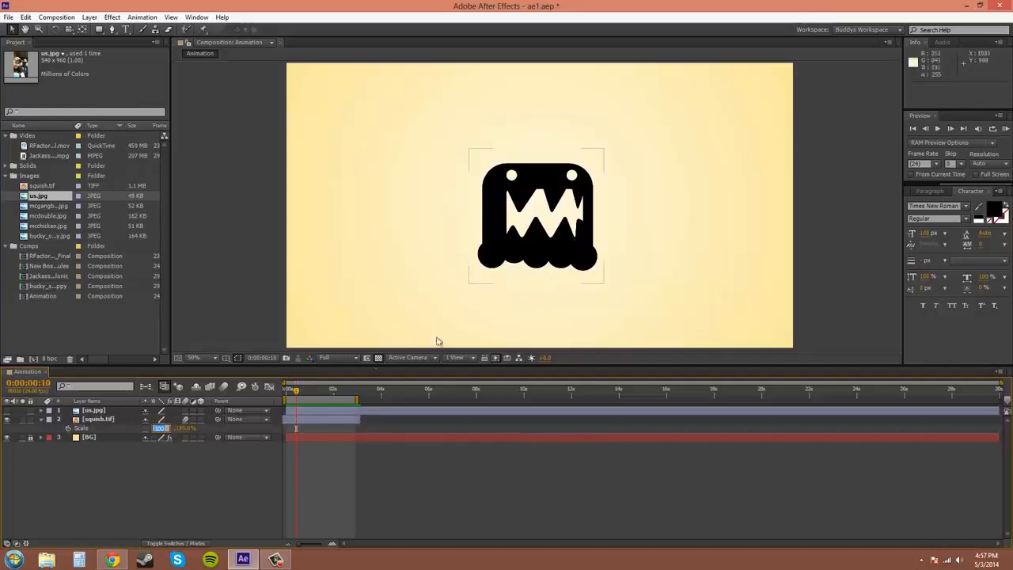
left_click(206, 479)
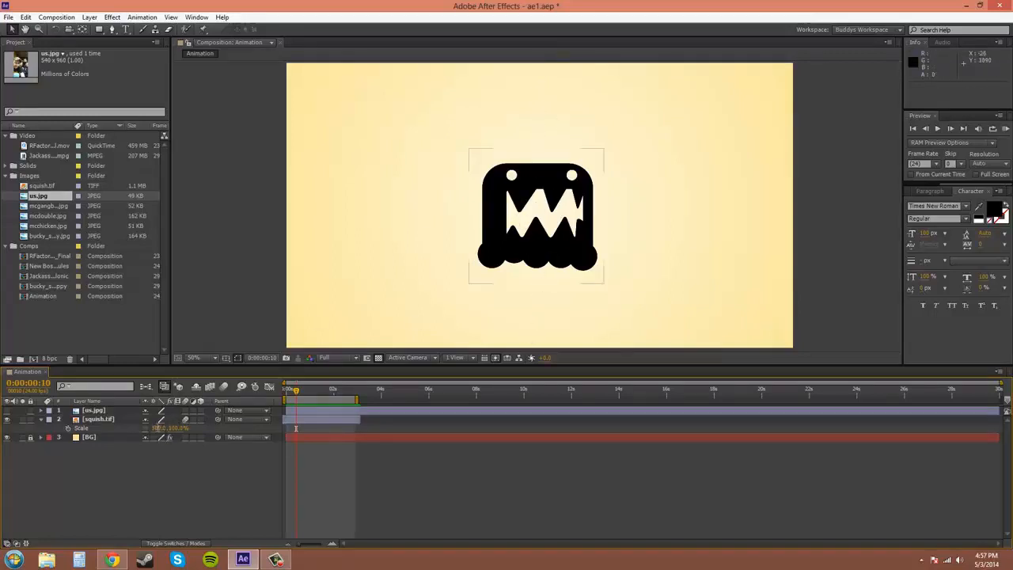
left_click(158, 428)
key("Return")
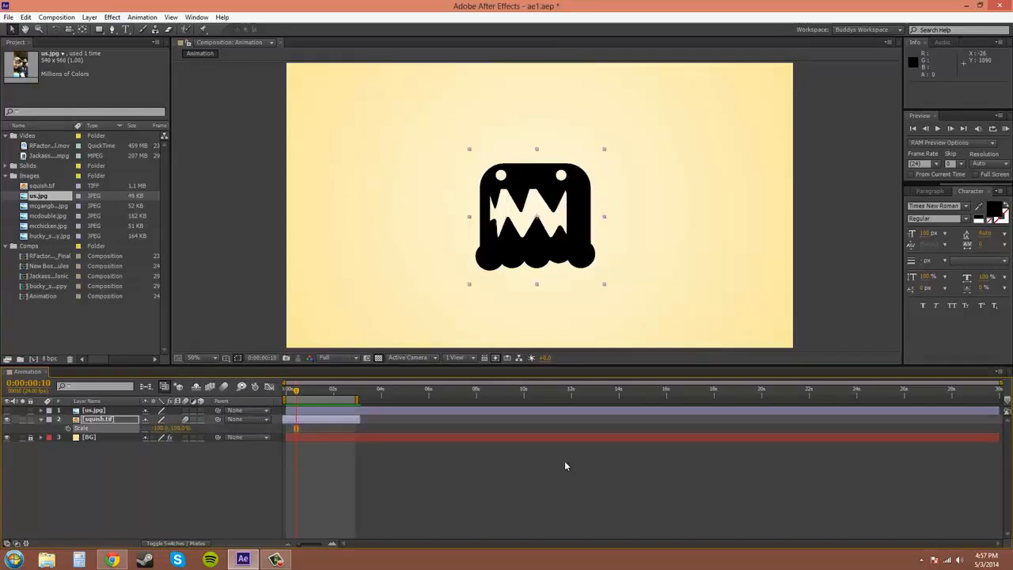
left_click(178, 484)
Step: Set squish.tif's horizontal scale back to 100% to reverse the flip, and clear the selection
left_click(145, 428)
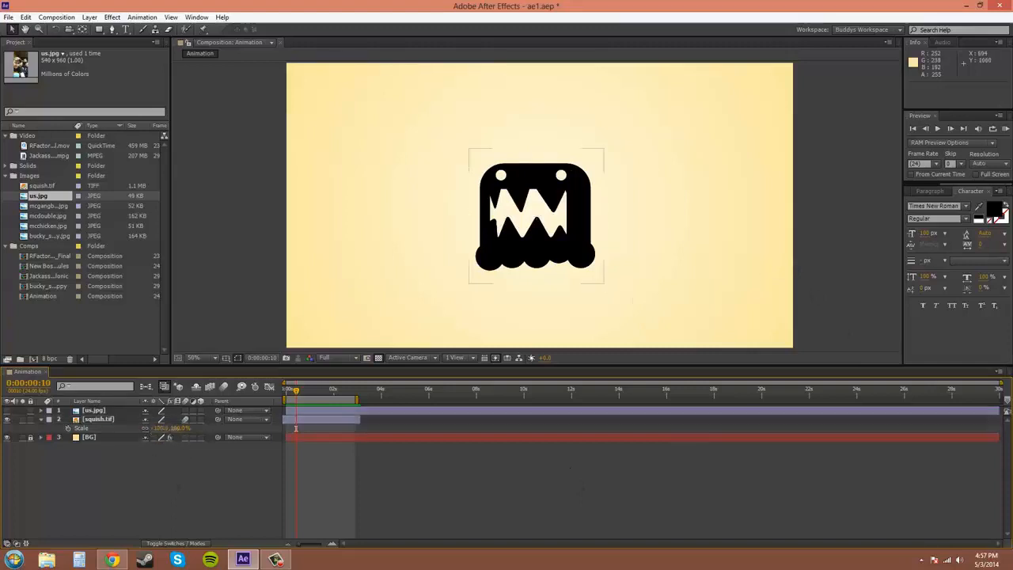
left_click_drag(177, 428, 190, 428)
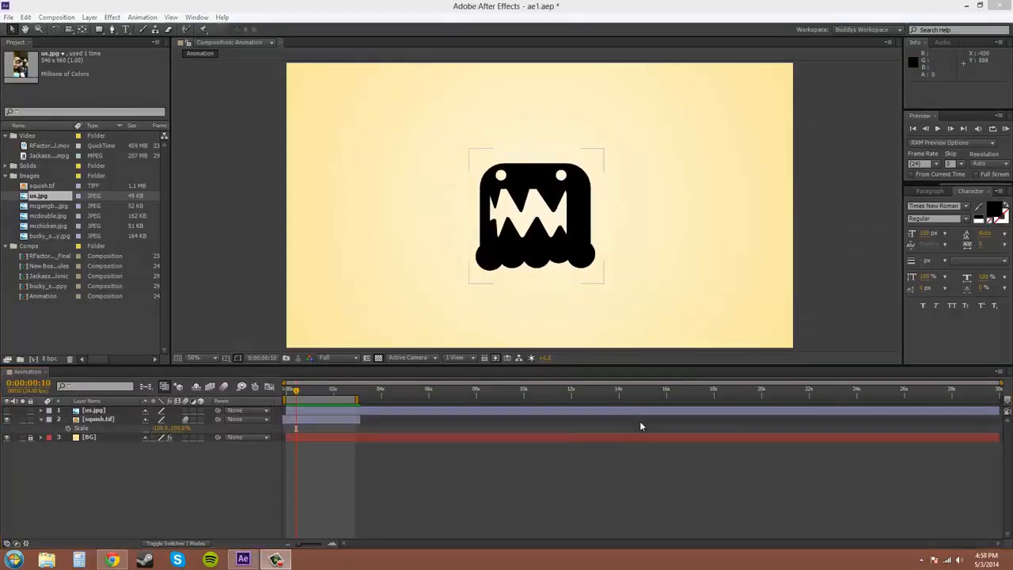
left_click(162, 428)
type("100")
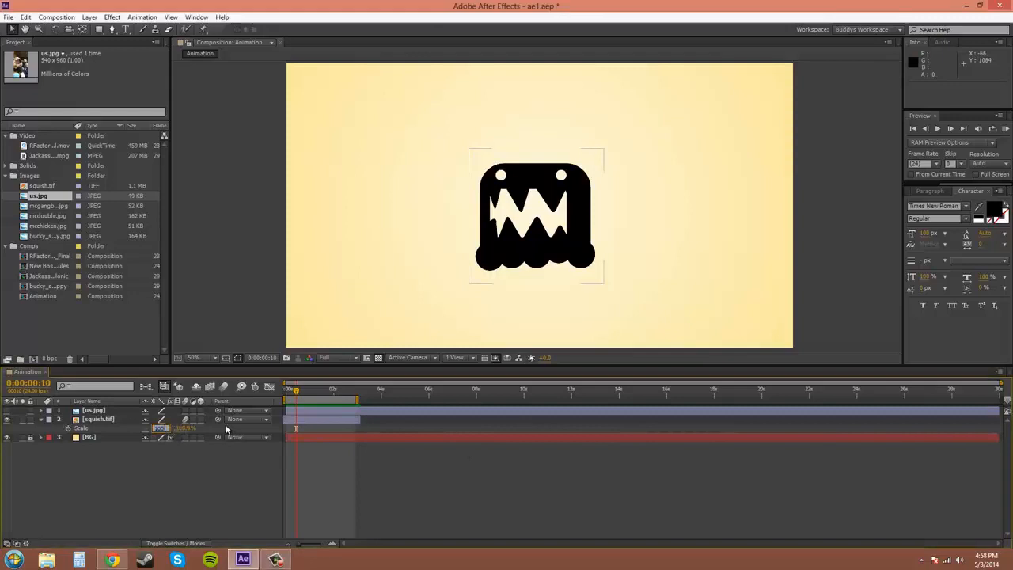
key("Return")
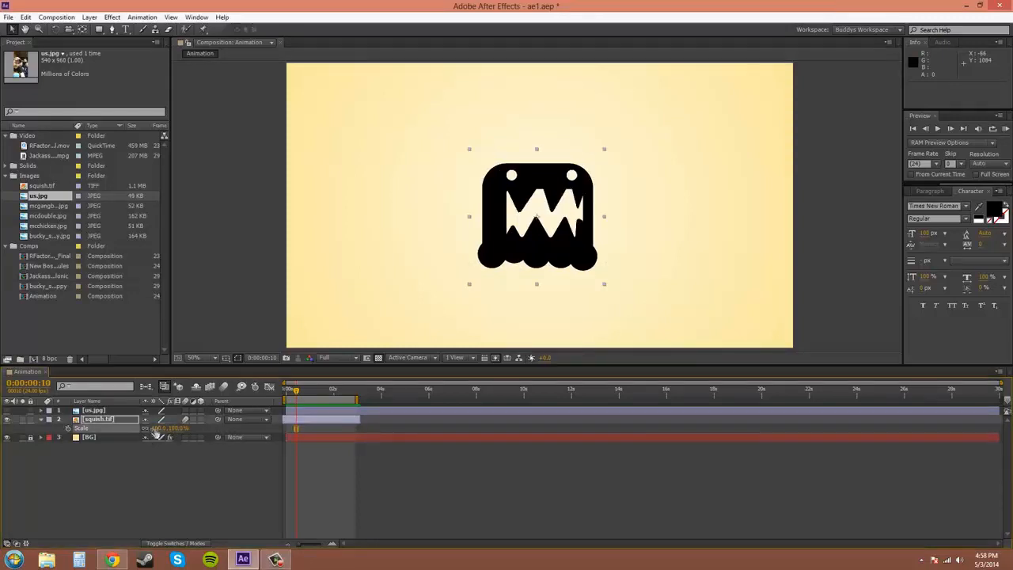
left_click(750, 232)
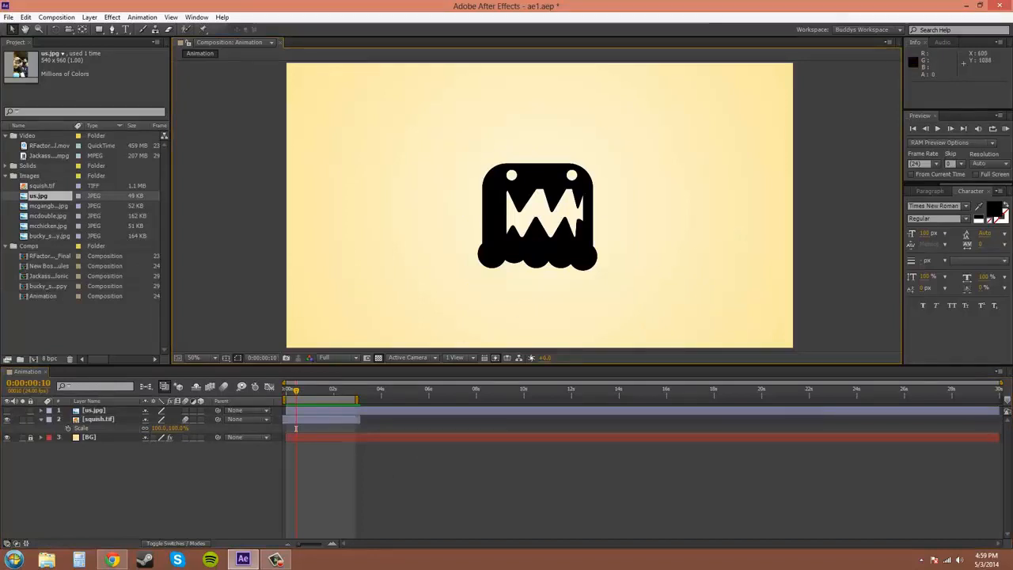
Step: Undo the existing Fit to Comp on squish.tif, fit the layer to the composition size again, and undo that fit
key("ctrl+z")
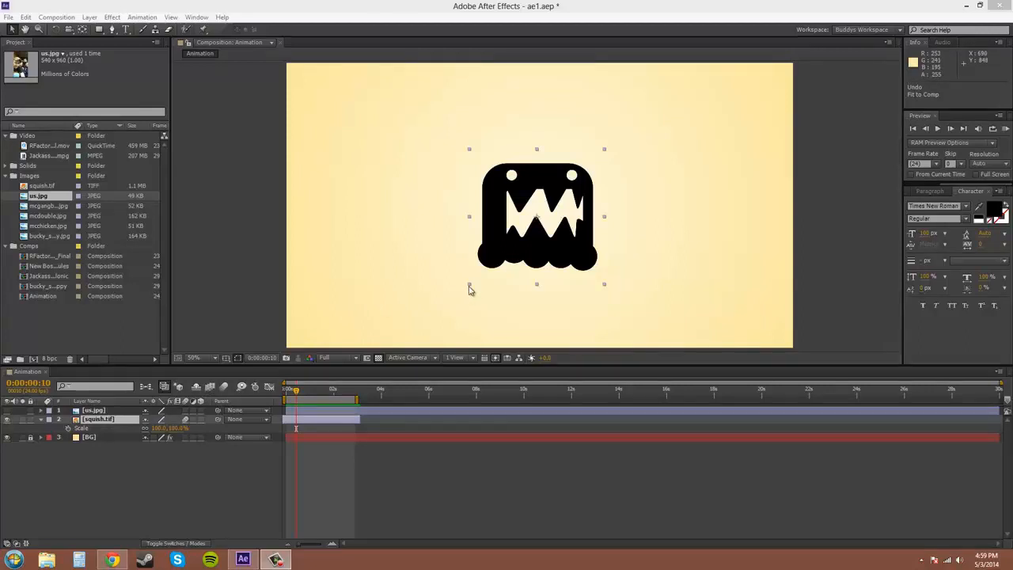
left_click(559, 181)
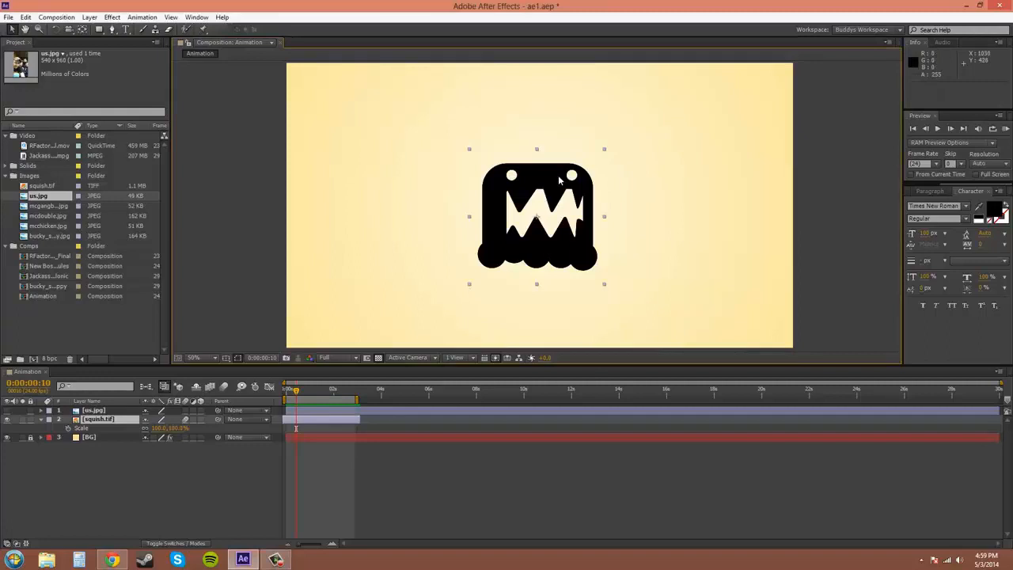
key("ctrl+alt+f")
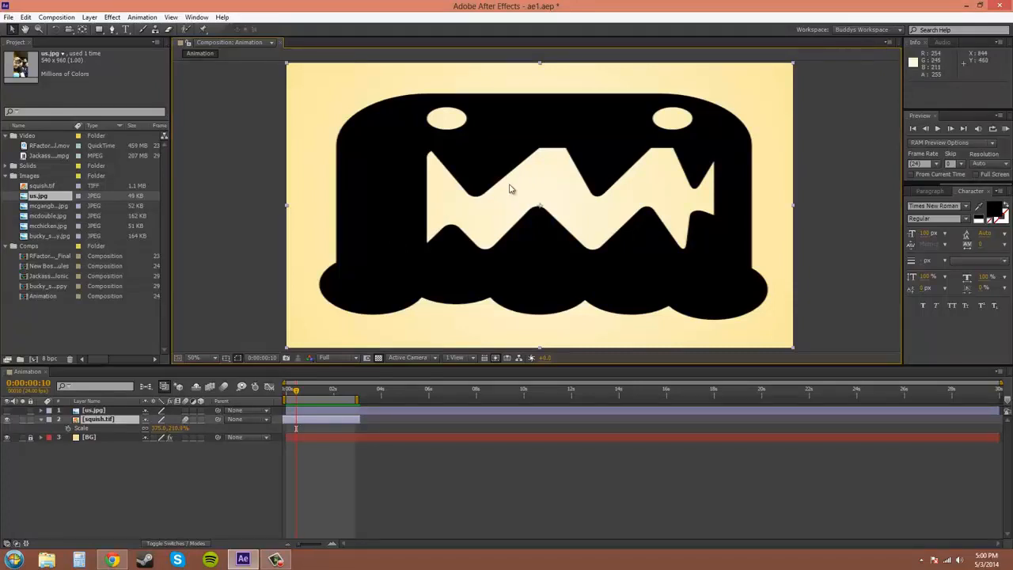
left_click(25, 17)
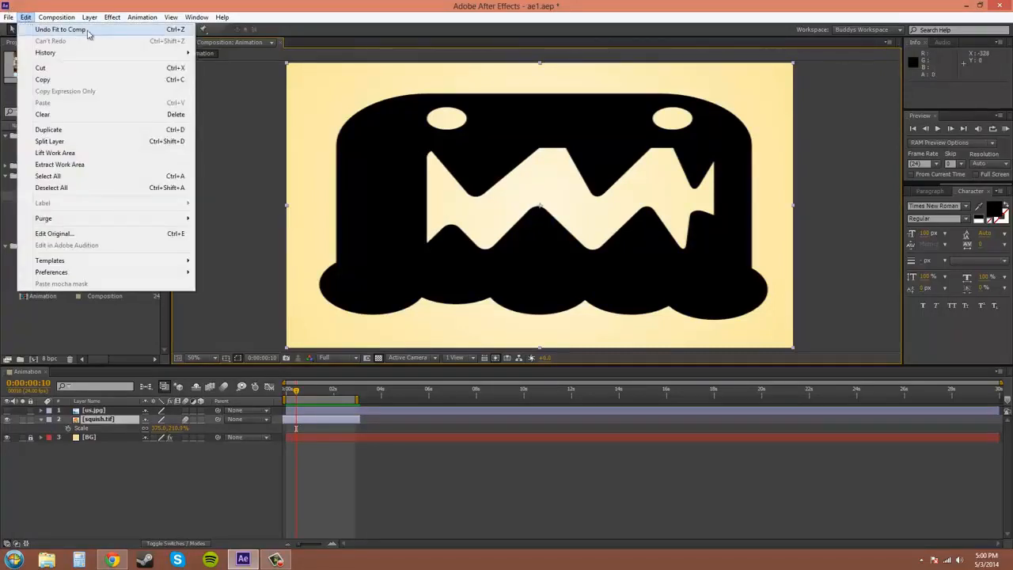
left_click(117, 32)
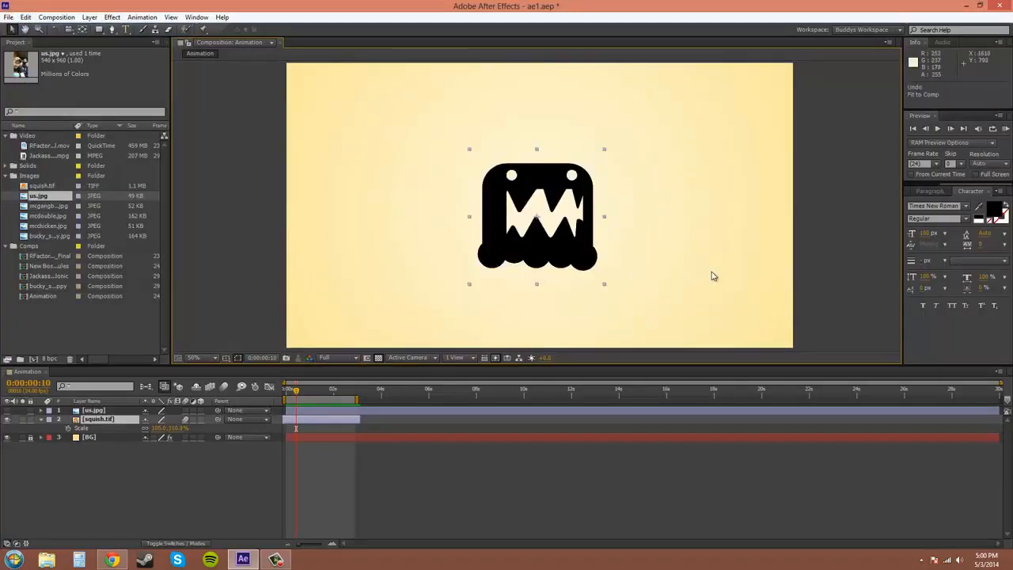